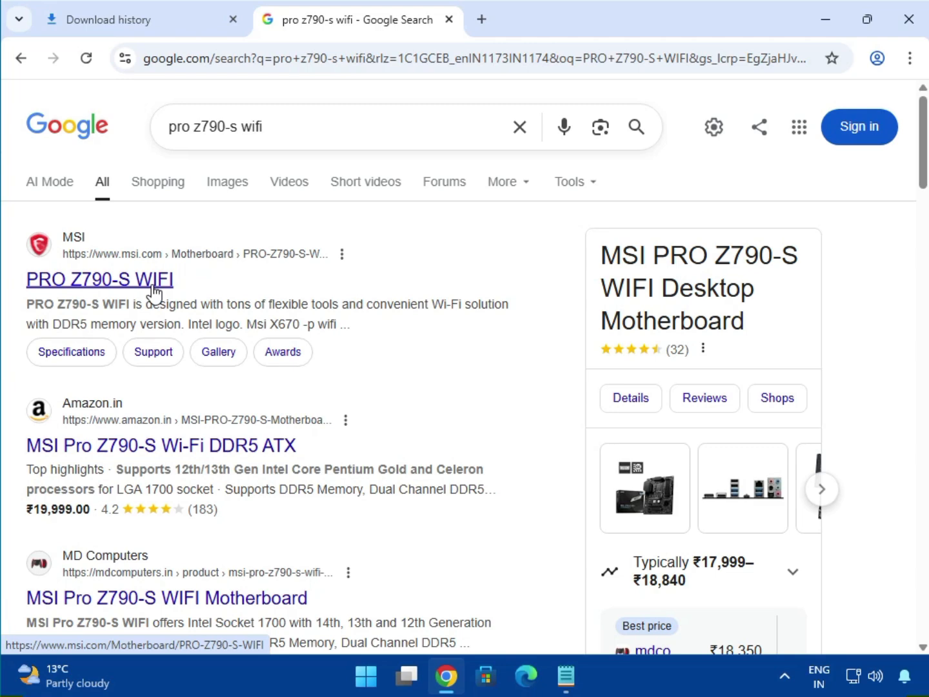
Step: Open MSI's PRO Z790-S WIFI product page from the search results and go to its Support page
left_click(150, 282)
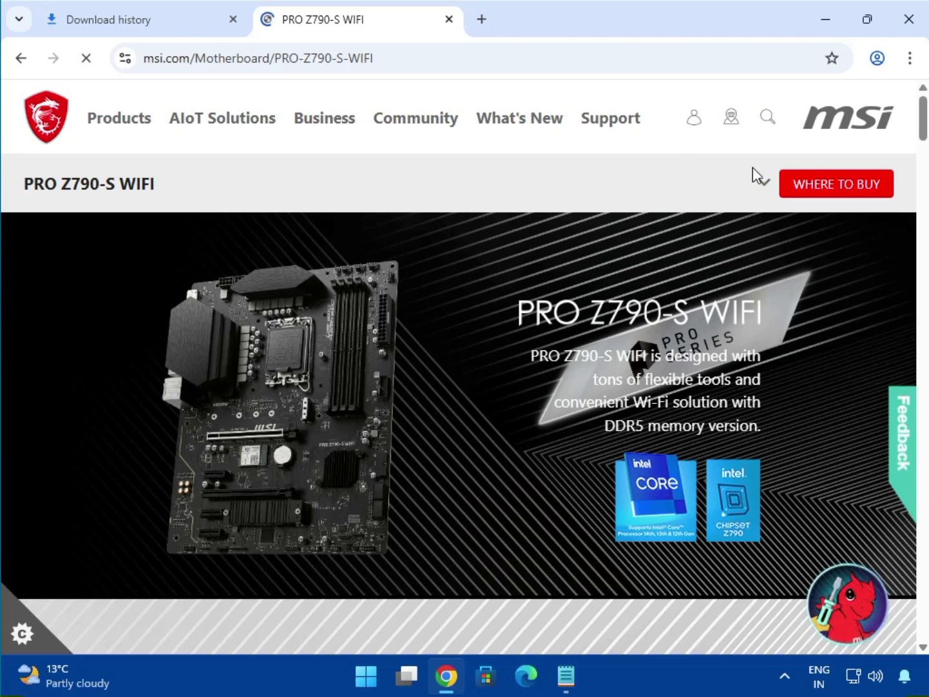
left_click(762, 181)
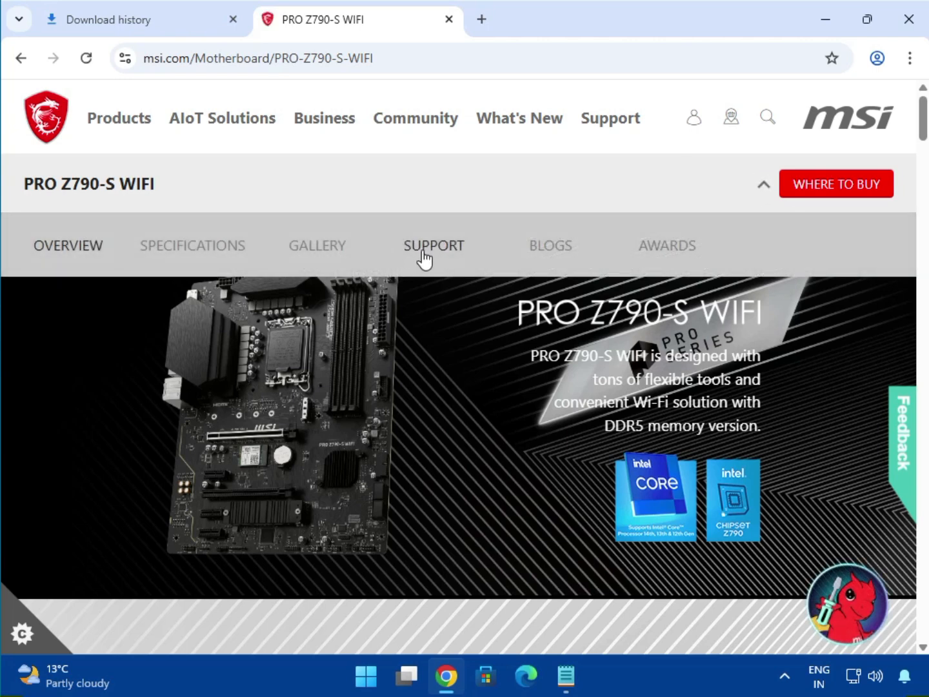
left_click(423, 255)
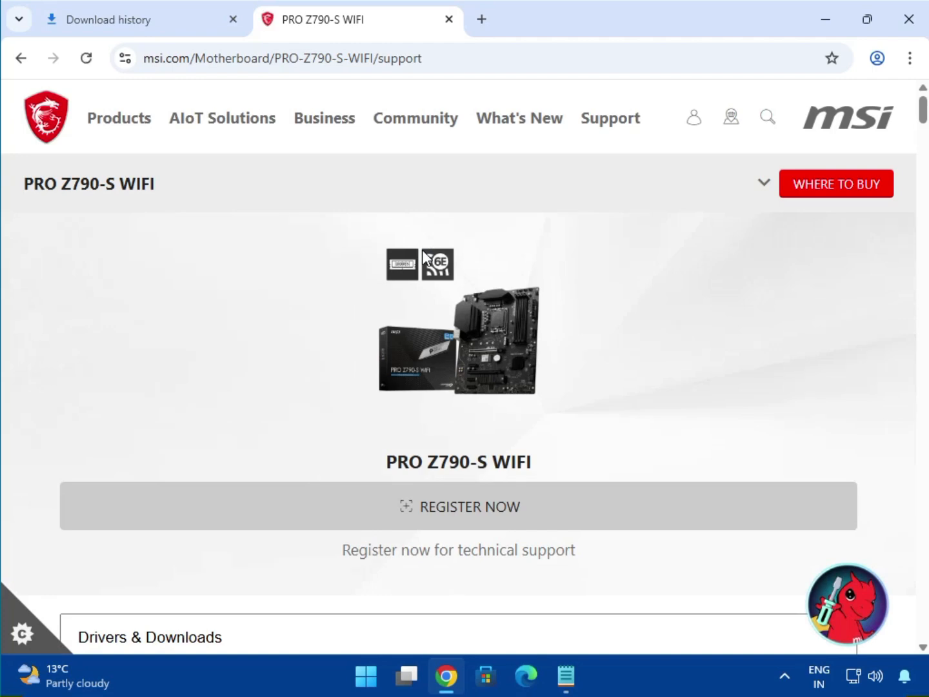
Step: Show the Driver category under Drivers & Downloads for the Win11 64 operating system
scroll(422, 253, "down", 5)
left_click(187, 290)
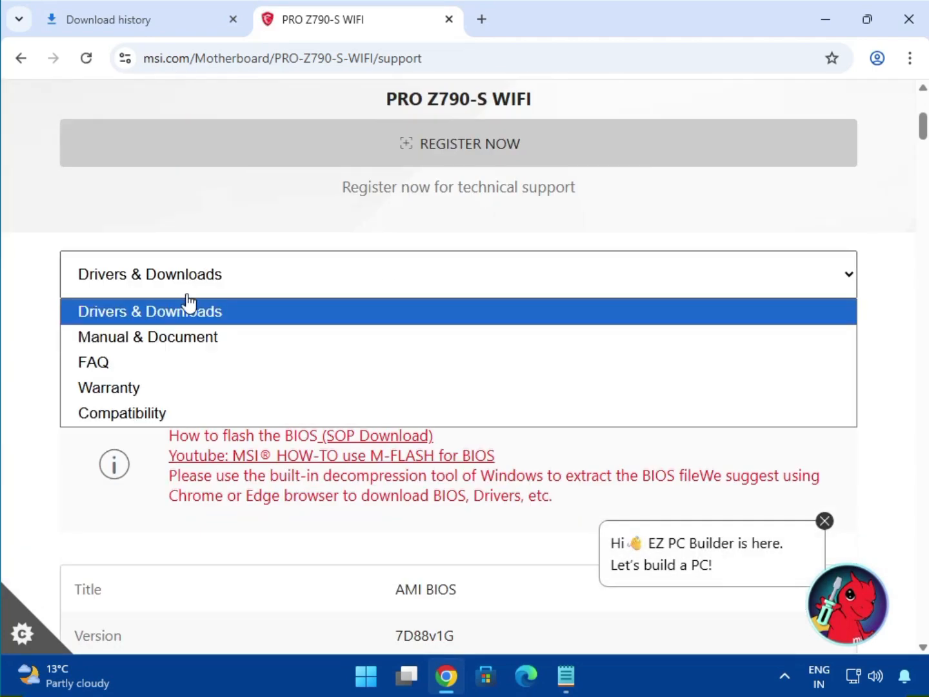
left_click(166, 312)
scroll(243, 322, "down", 3)
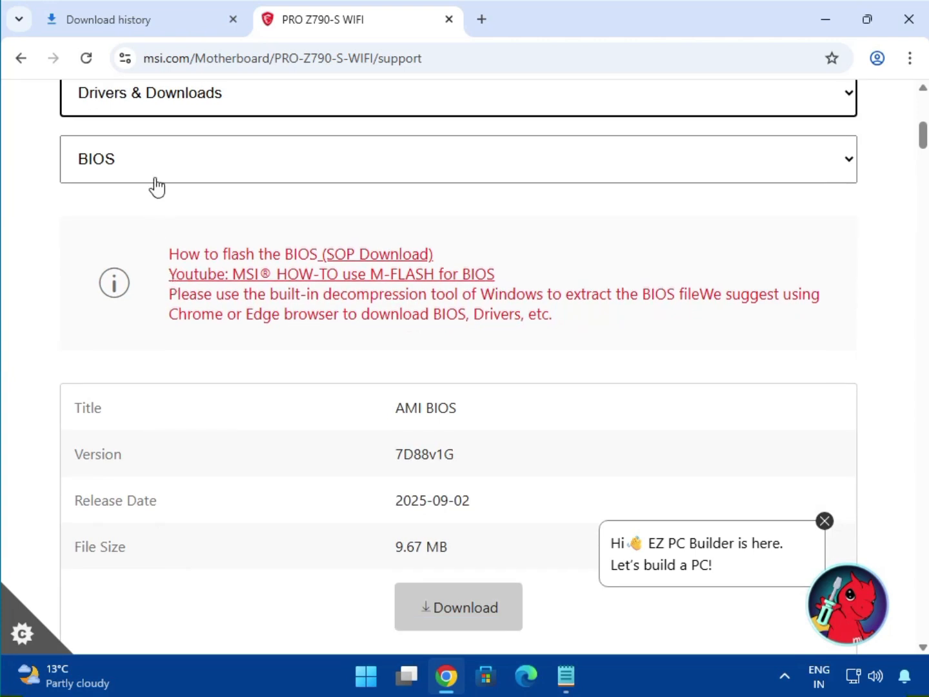
left_click(164, 171)
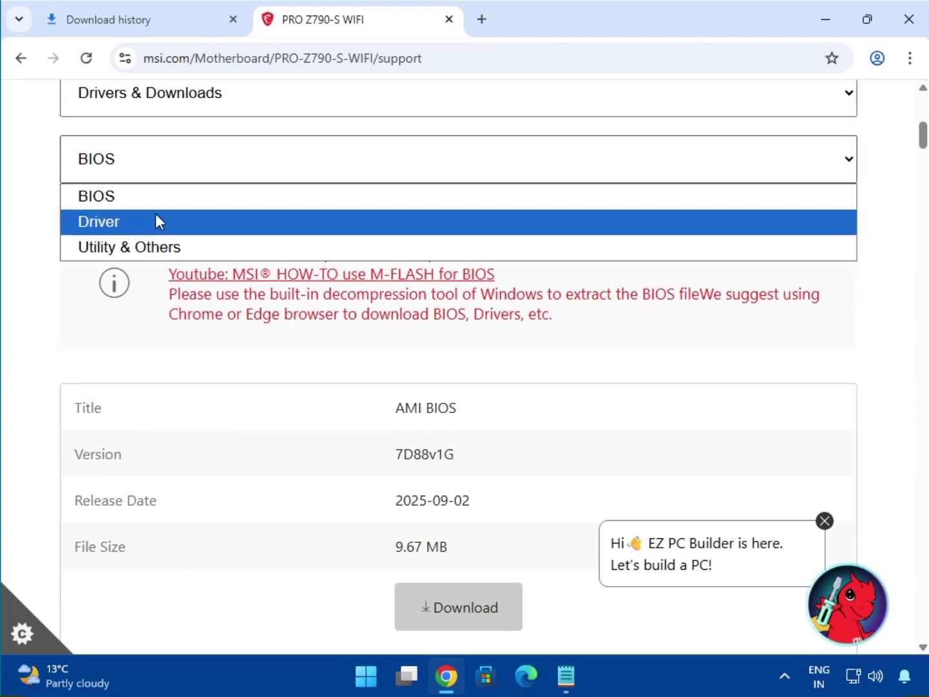
left_click(157, 222)
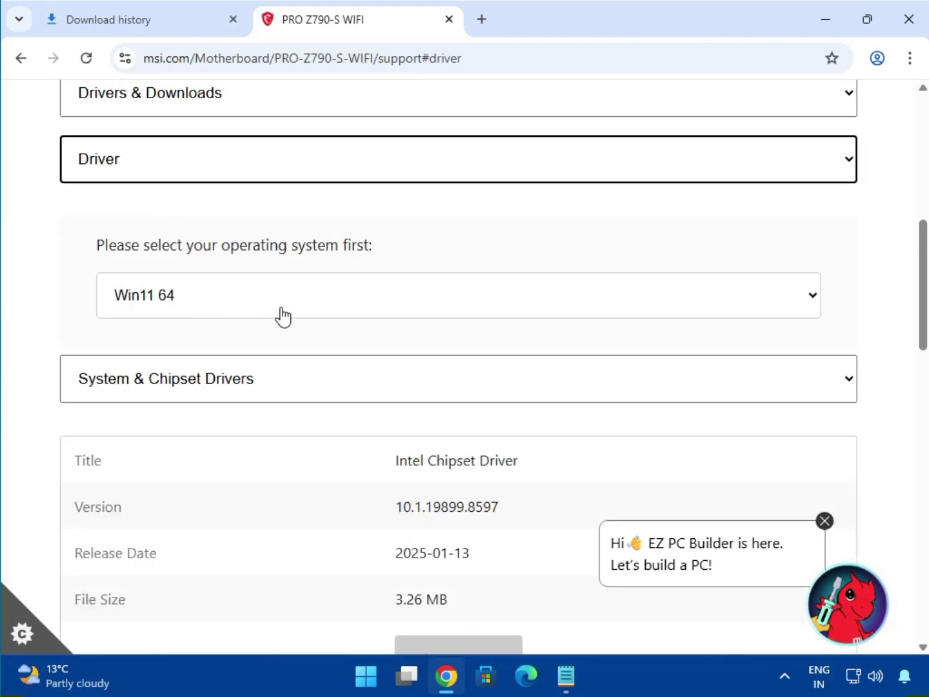
scroll(375, 338, "down", 1)
left_click(206, 218)
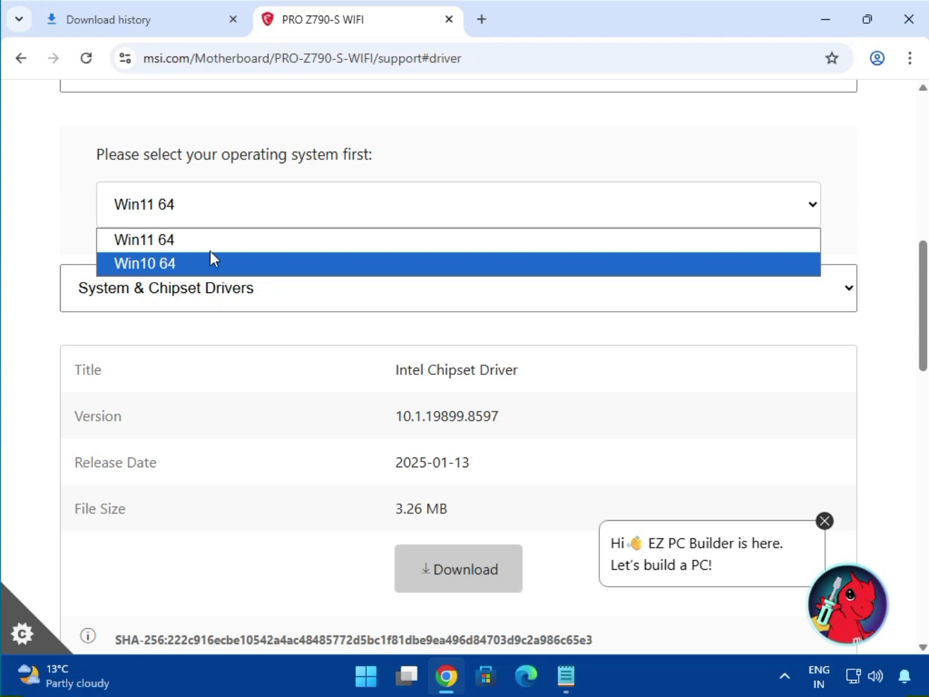
left_click(216, 245)
Step: Download the Intel Chipset Driver from System & Chipset Drivers, dismissing the EZ PC Builder pop-up
left_click(249, 304)
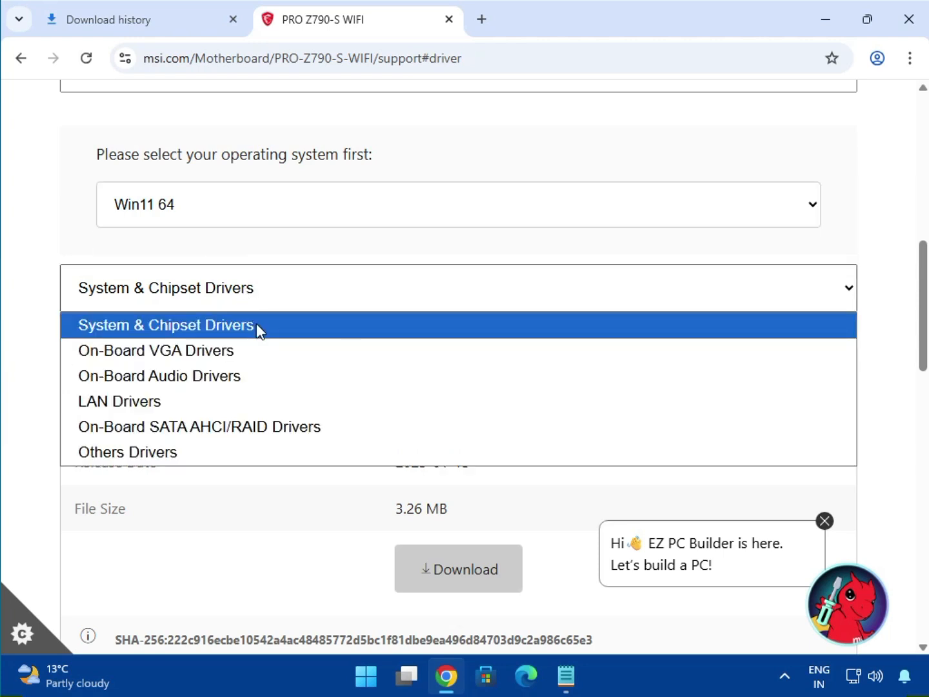
left_click(258, 326)
left_click_drag(441, 368, 577, 383)
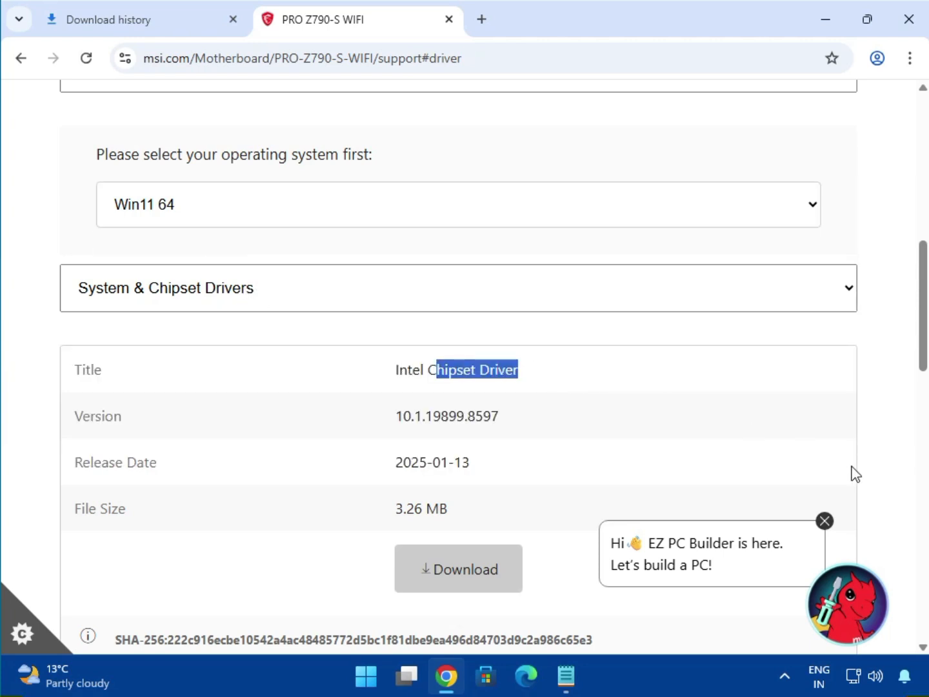
left_click(824, 520)
left_click(455, 578)
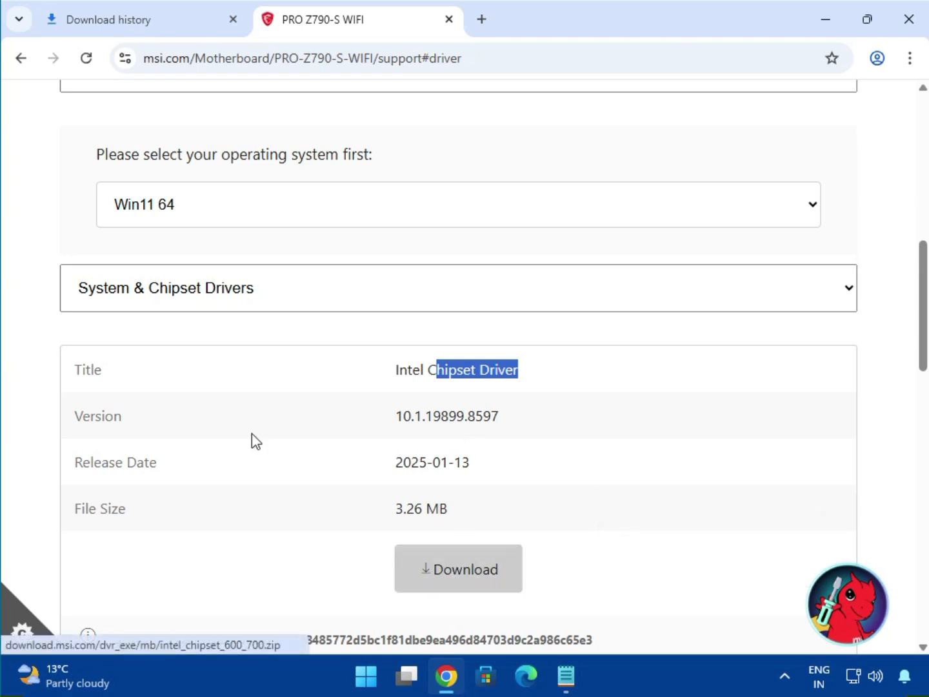
Step: Download the Intel SVGA Drivers from the On-Board VGA Drivers category
left_click(162, 297)
left_click(197, 351)
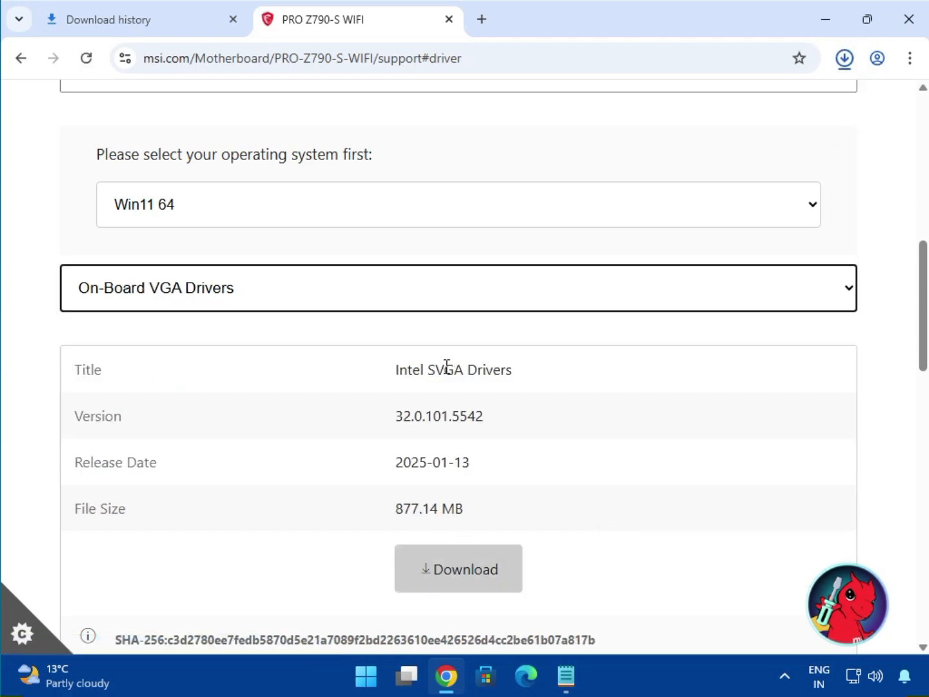
left_click_drag(397, 370, 514, 373)
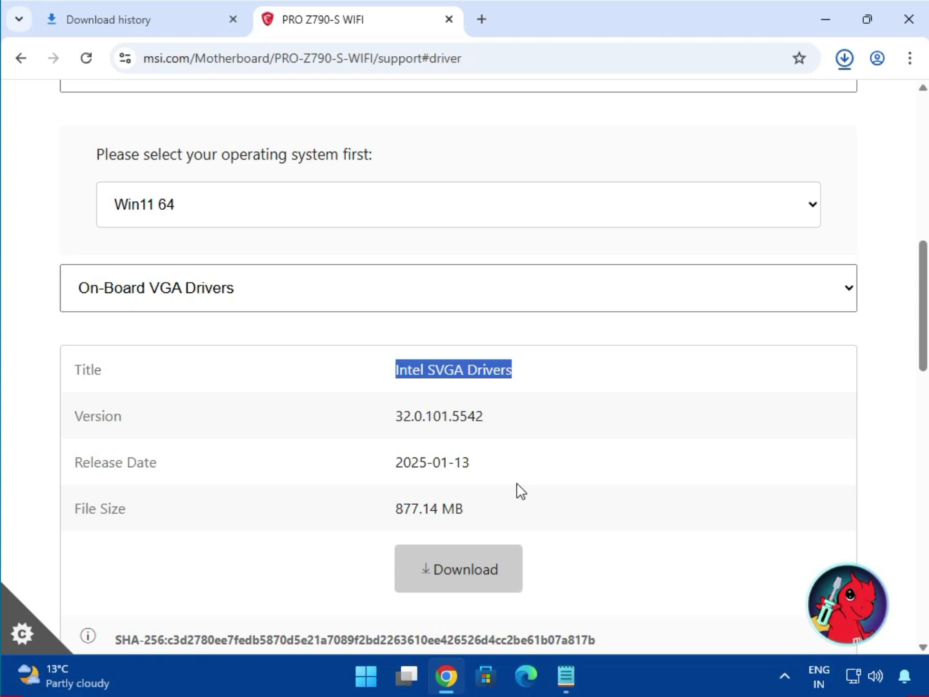
left_click(487, 568)
Step: Download the Realtek HD Universal Driver from the On-Board Audio Drivers category
left_click(194, 295)
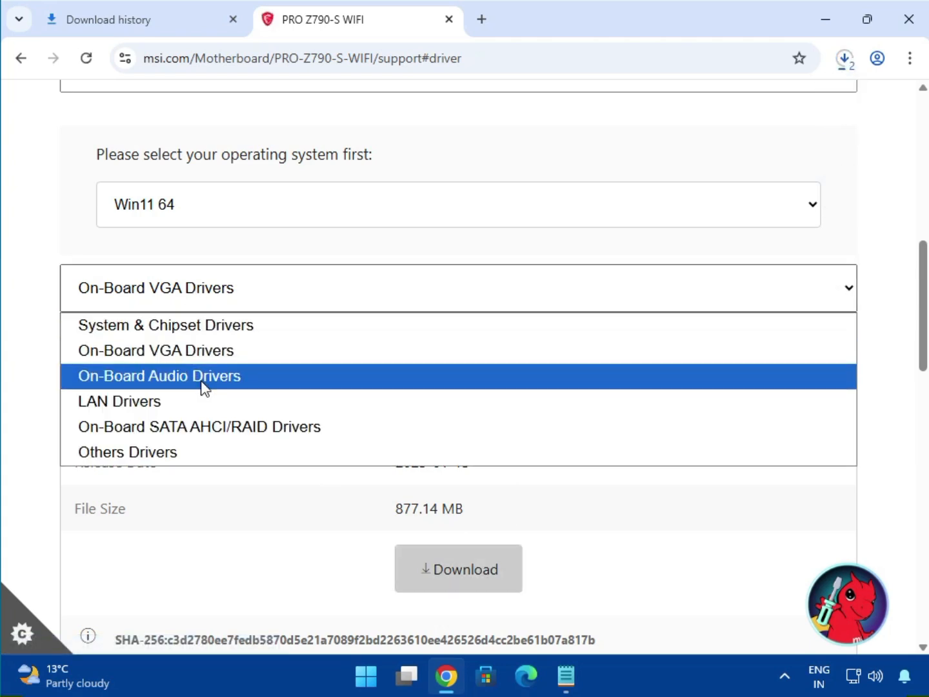
left_click(206, 377)
left_click_drag(436, 374, 642, 413)
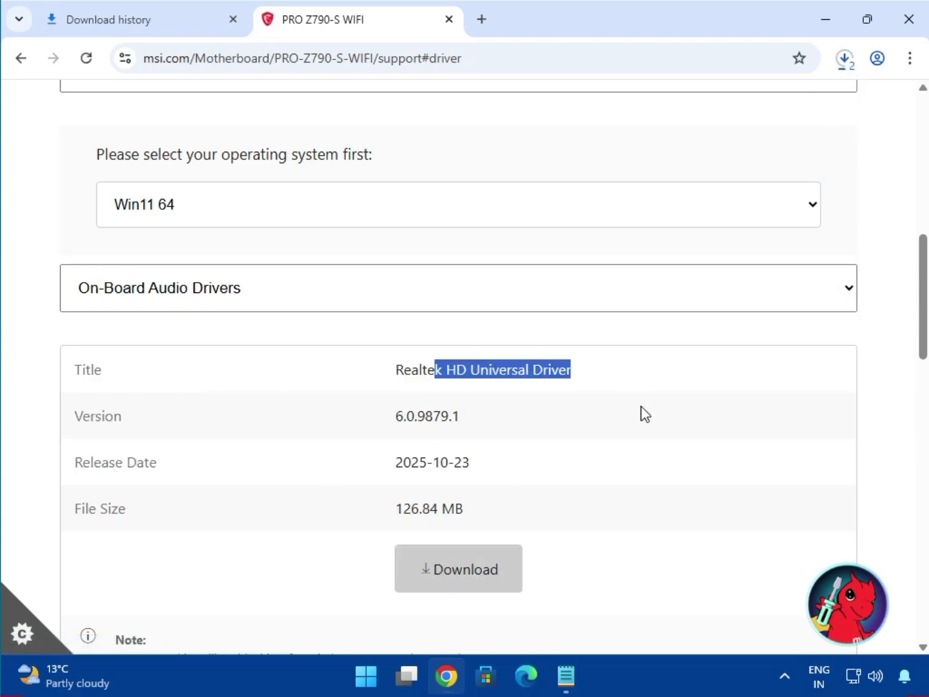
left_click(462, 589)
Step: Download the Realtek PCI-E Ethernet Drivers from the LAN Drivers category
left_click(257, 289)
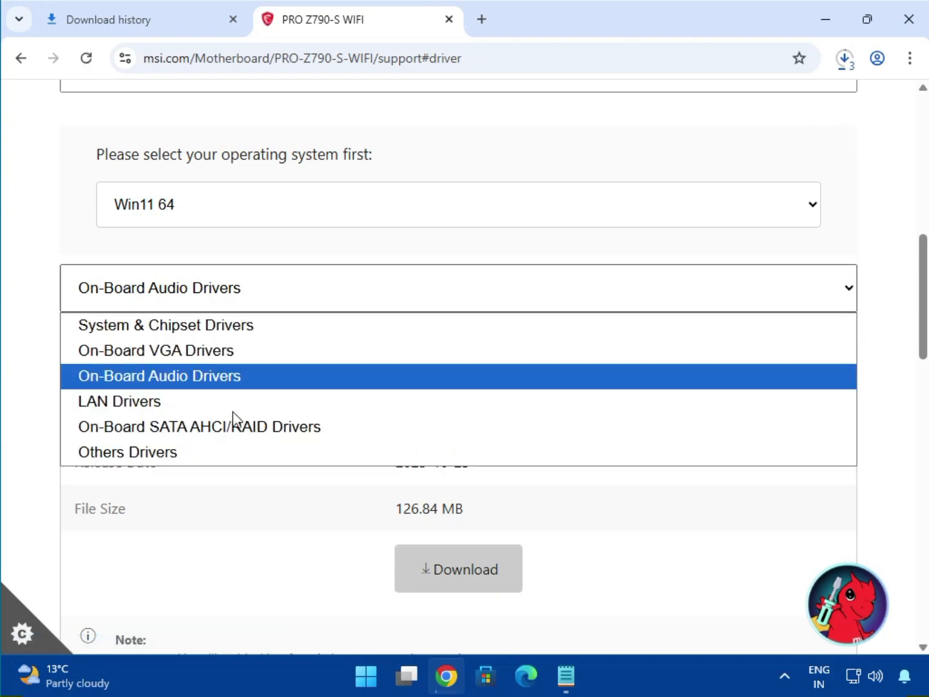
left_click(235, 407)
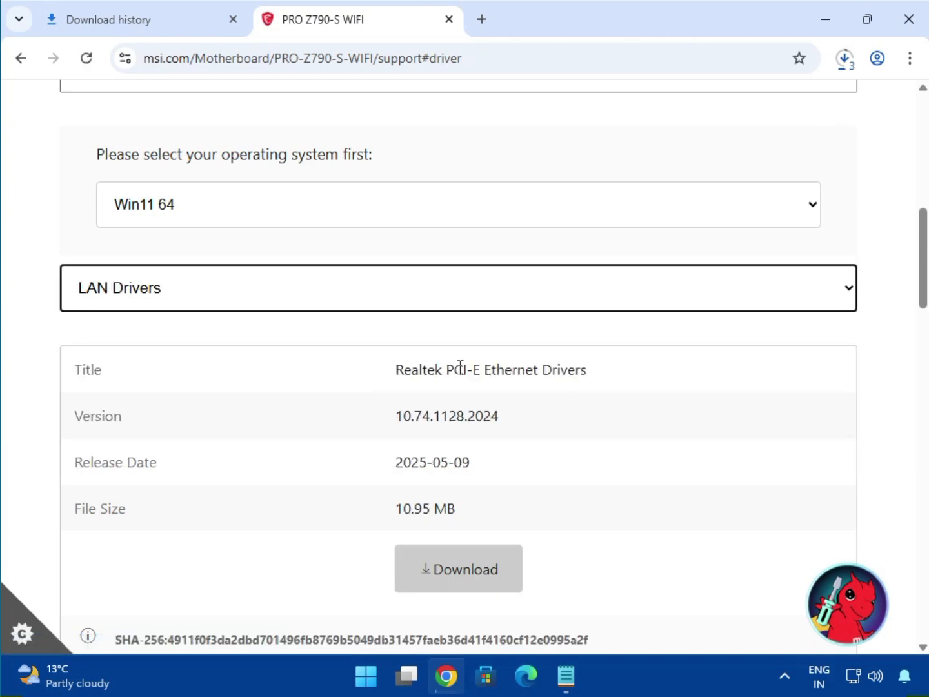
left_click_drag(460, 366, 636, 400)
scroll(427, 514, "down", 2)
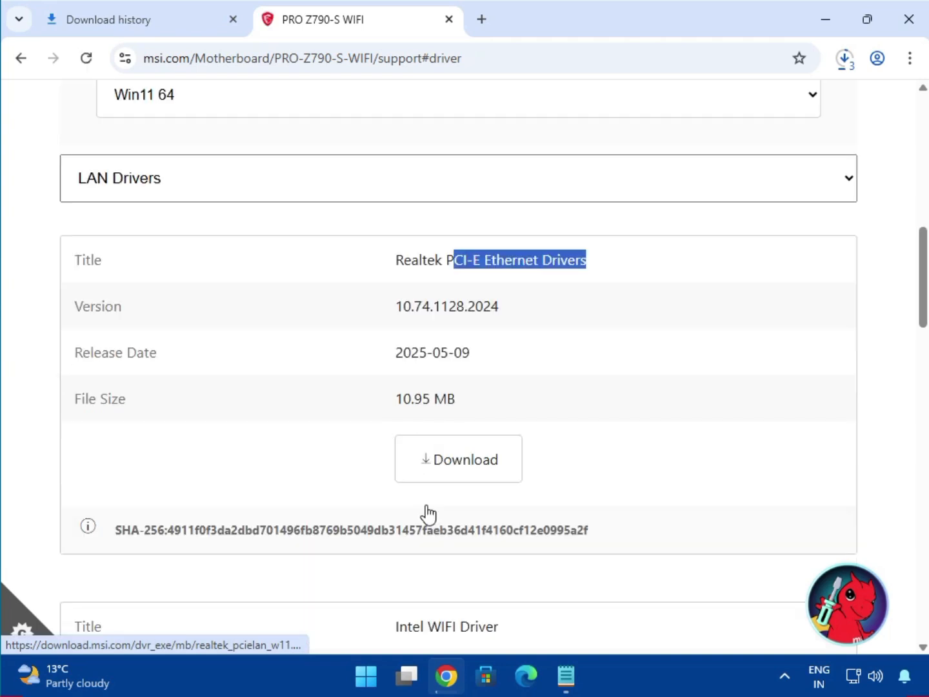
left_click(427, 507)
Step: Look past the Intel WIFI Driver entry and download the BlueTooth Driver from the LAN Drivers list
scroll(419, 451, "down", 4)
left_click_drag(430, 367, 500, 363)
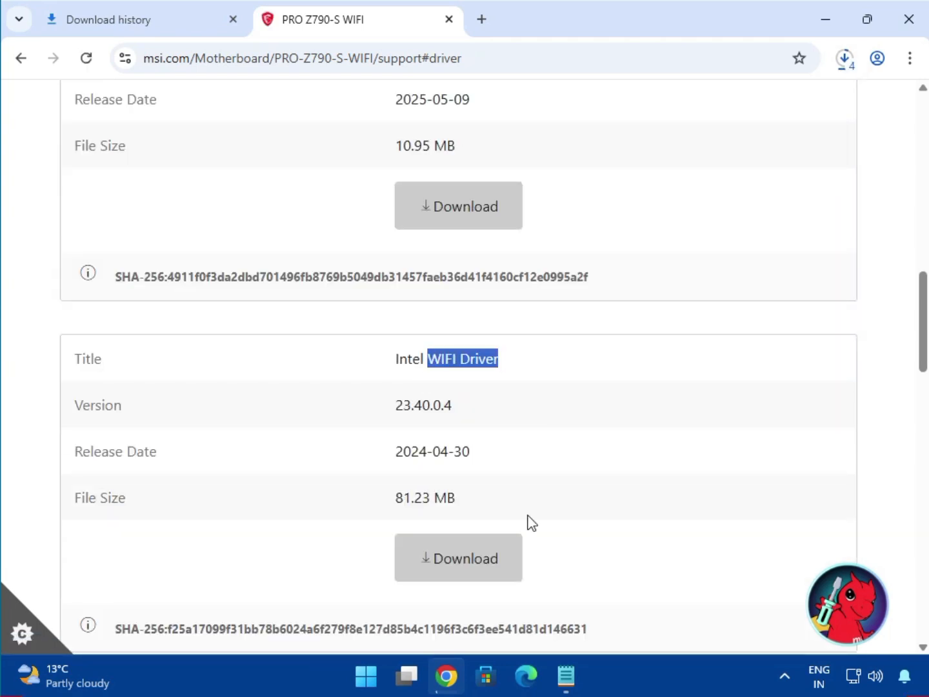
scroll(429, 457, "down", 5)
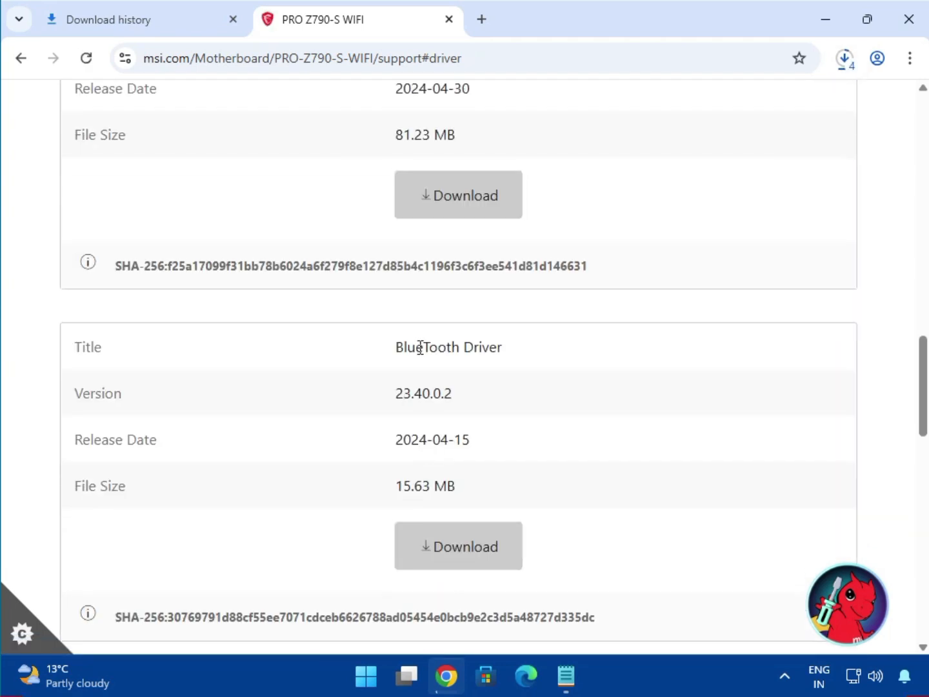
left_click_drag(398, 347, 510, 357)
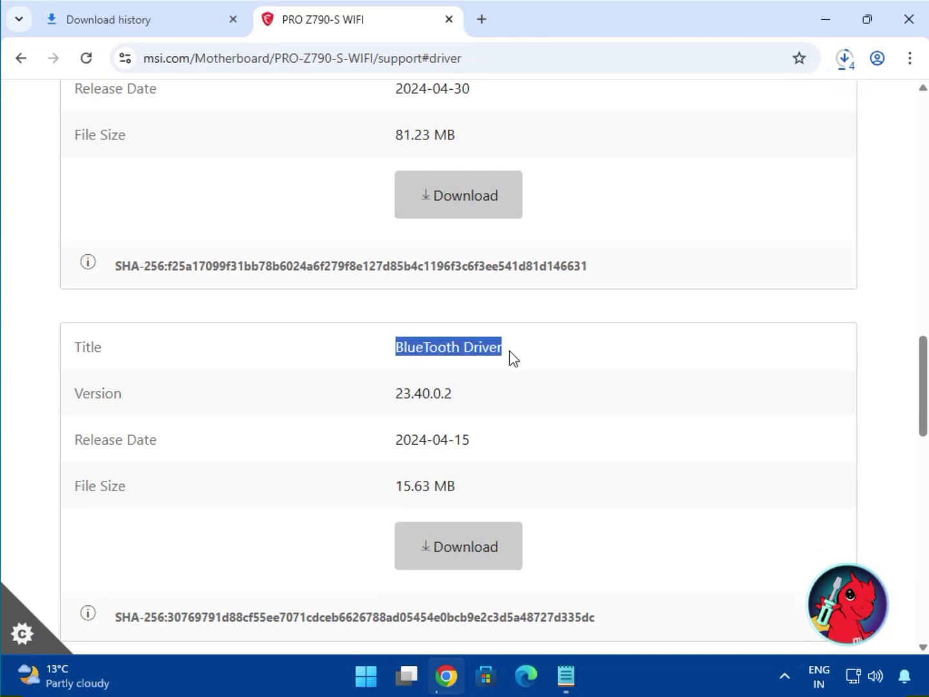
left_click(483, 548)
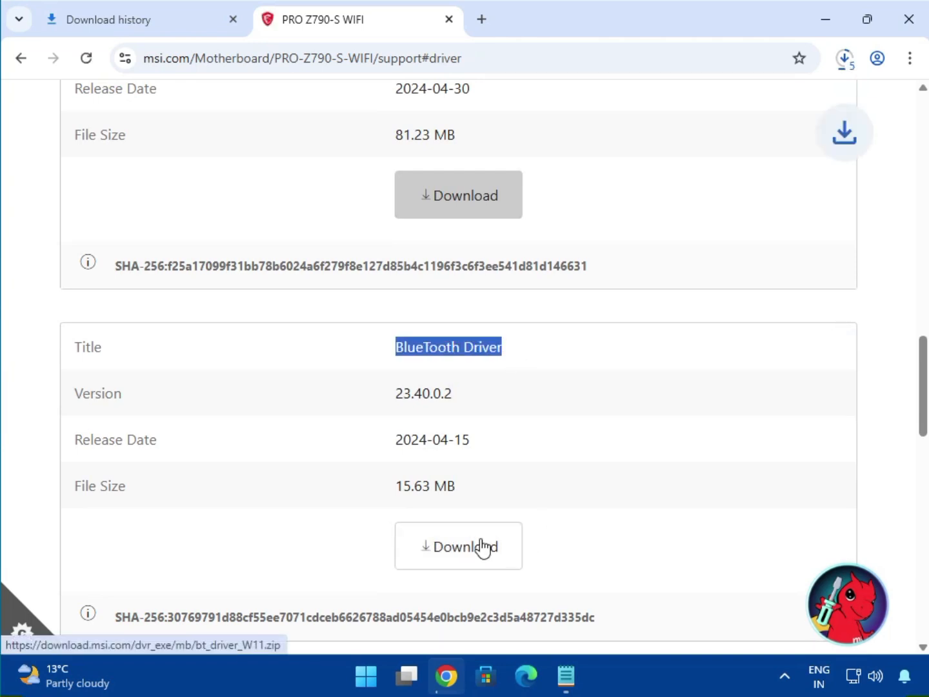
Step: Open the full download history and show bt_drivers (3).zip in its Downloads folder
left_click(844, 65)
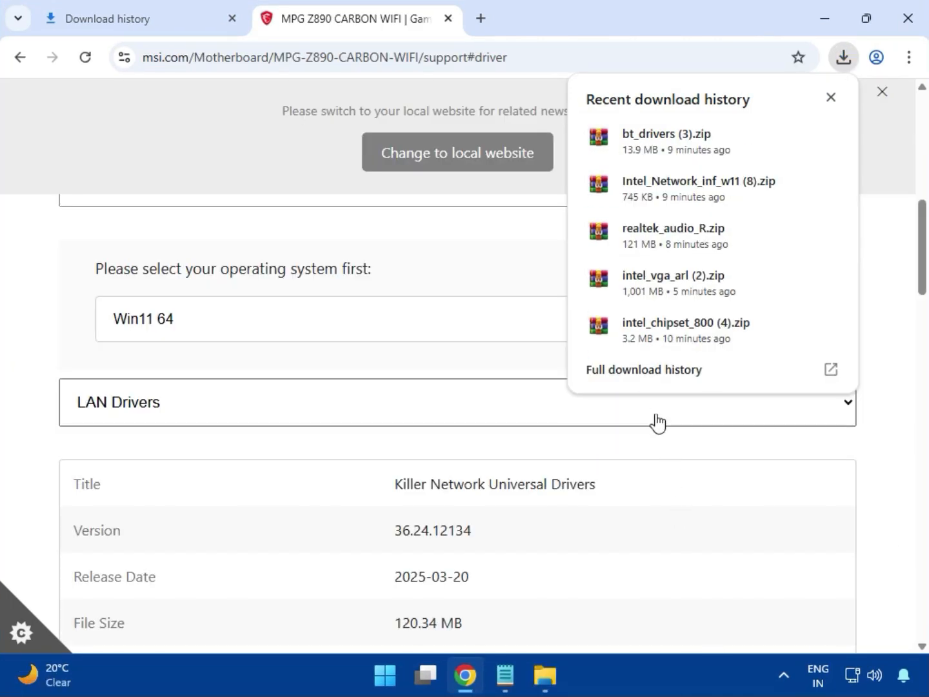
left_click(619, 376)
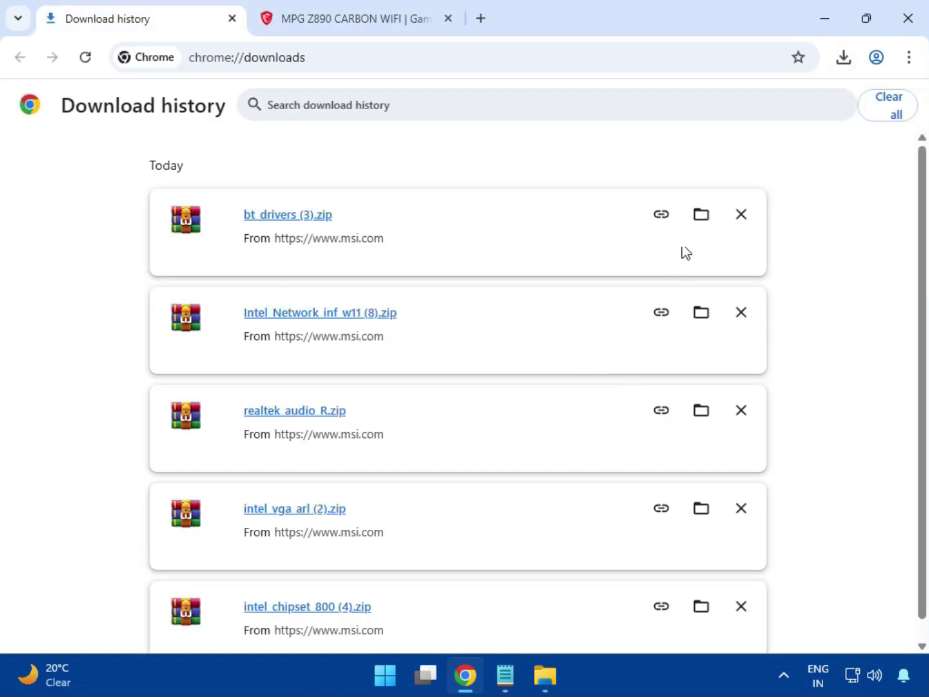
left_click(698, 215)
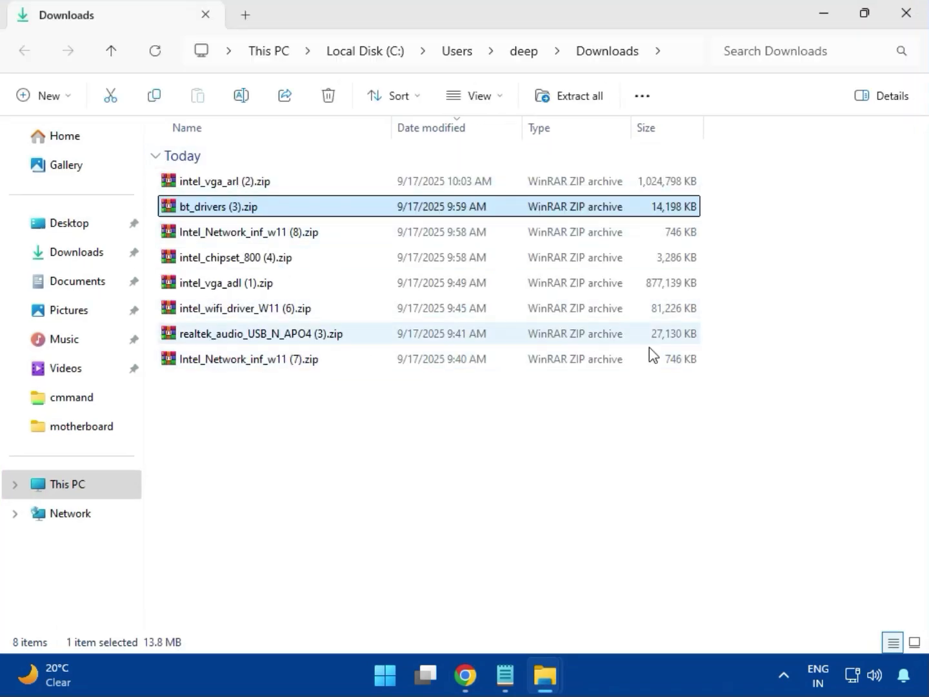
Step: Open intel_vga_arl (2).zip in WinRAR, dismiss the license reminder, and launch Installer.exe from the Intel VGA Driver_32.0.101.6629 folder
left_click(257, 188)
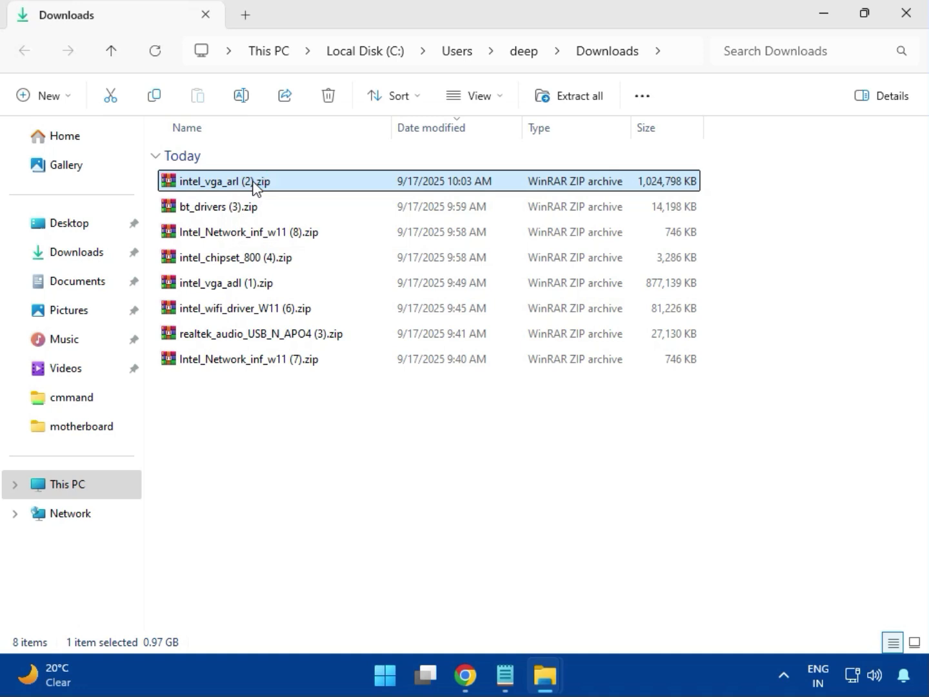
double_click(253, 187)
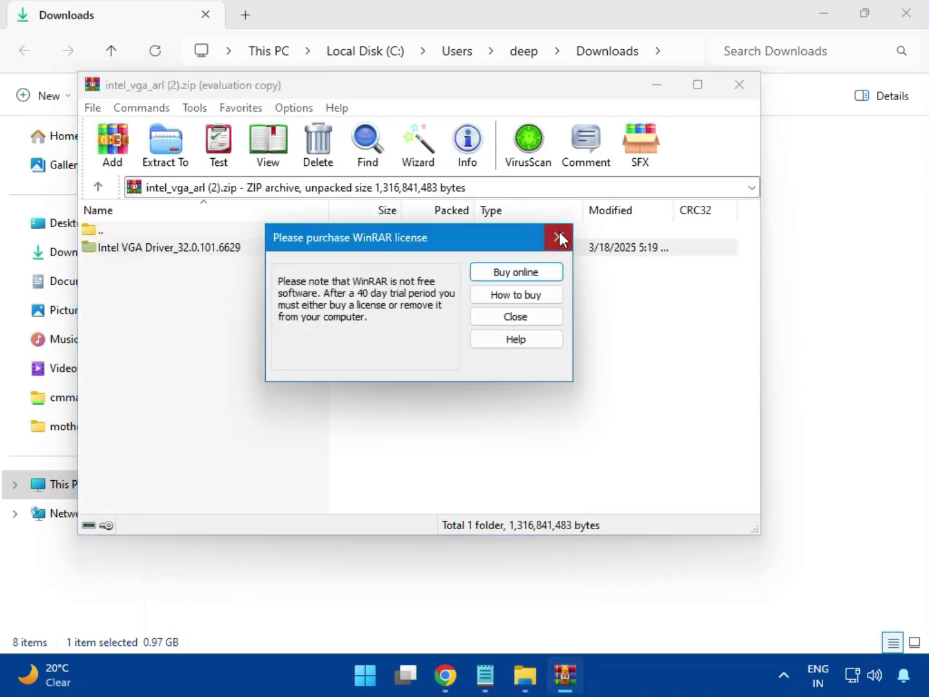
left_click(559, 238)
double_click(193, 248)
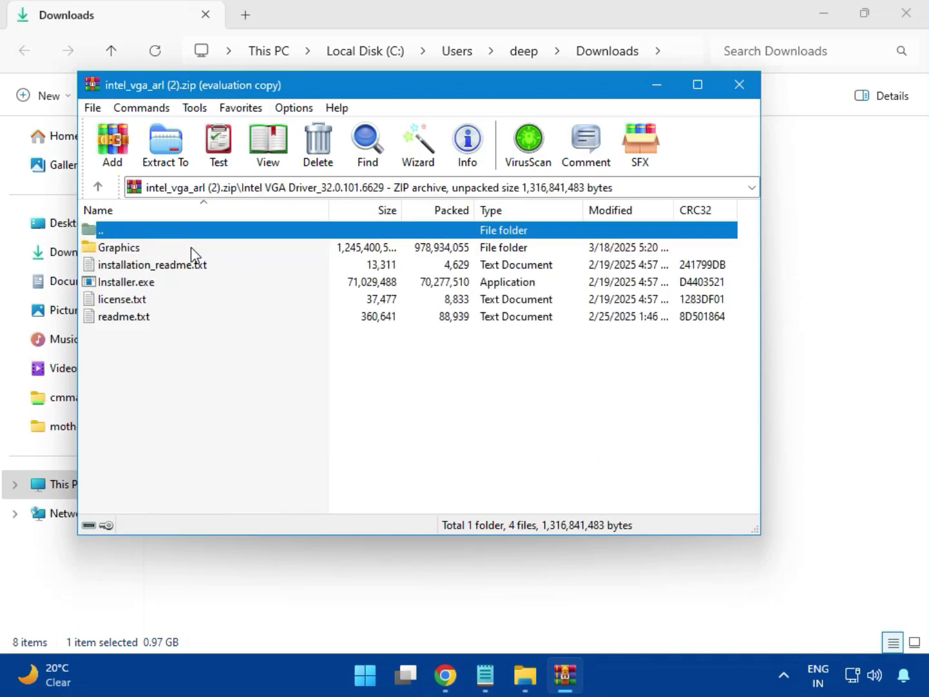
left_click(130, 282)
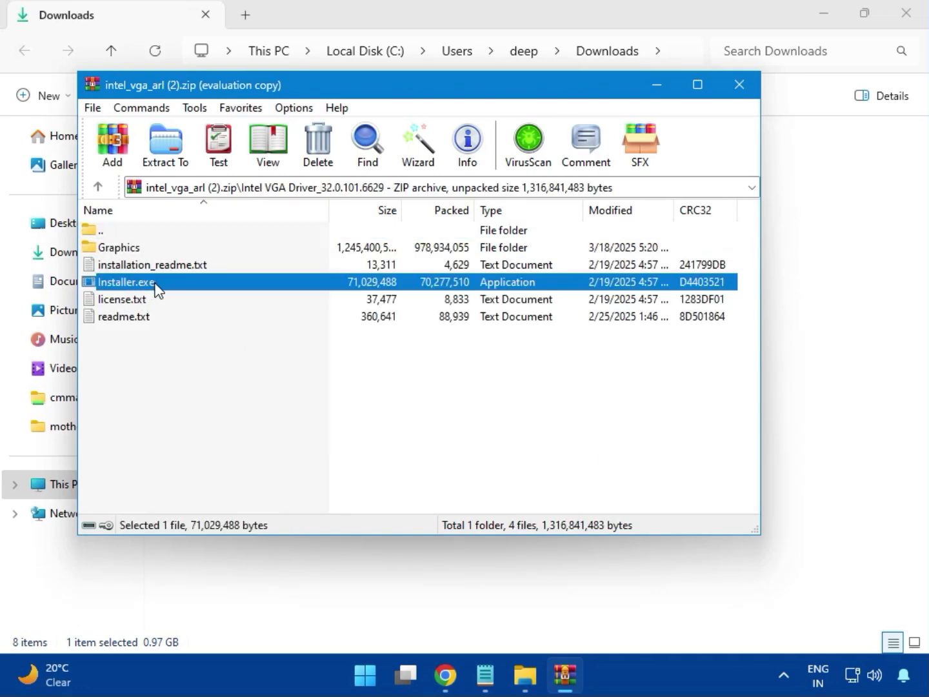
double_click(184, 284)
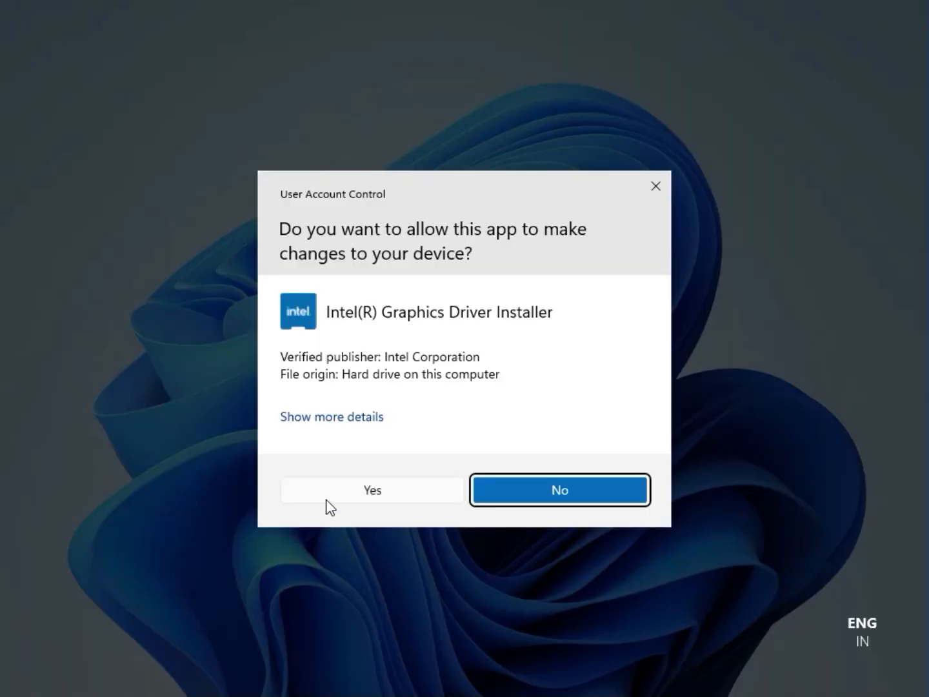
Step: Allow the Intel Graphics Driver Installer to make changes, try to install the driver, and close the installer and archive
left_click(359, 489)
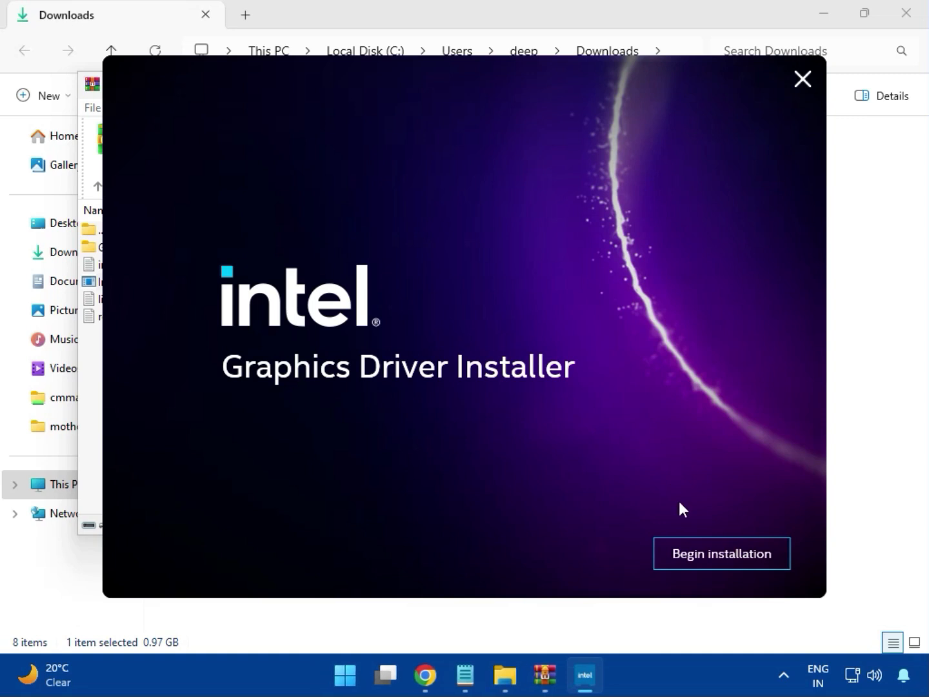
left_click(709, 554)
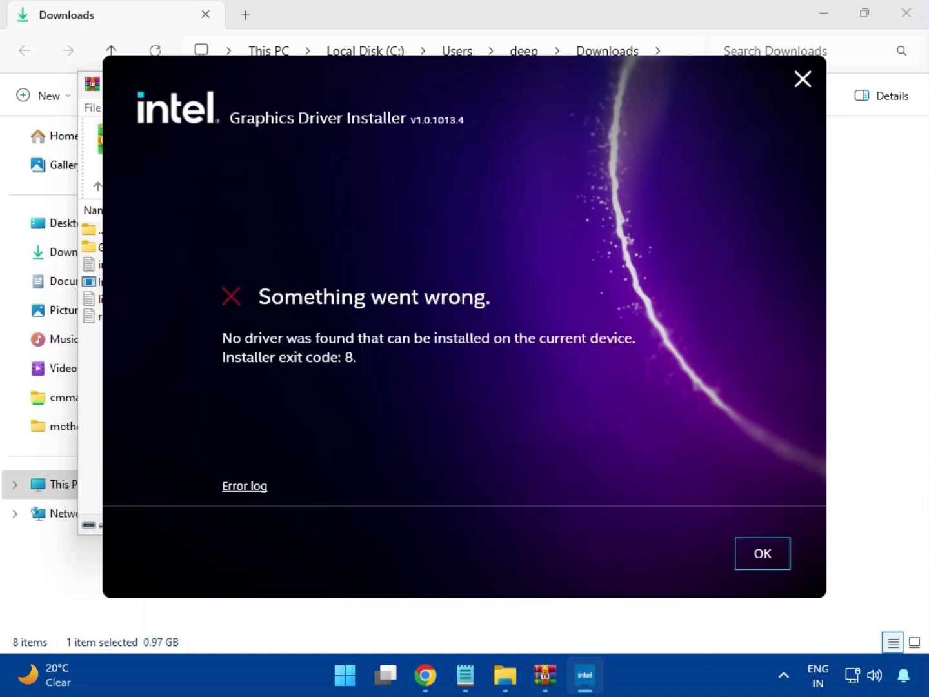
left_click(749, 568)
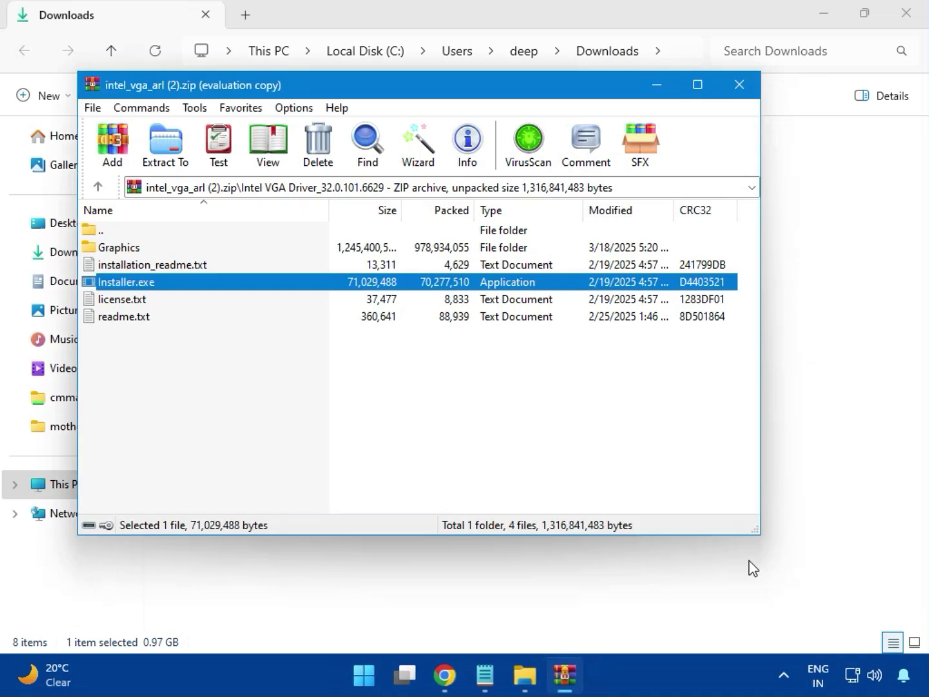
left_click(734, 81)
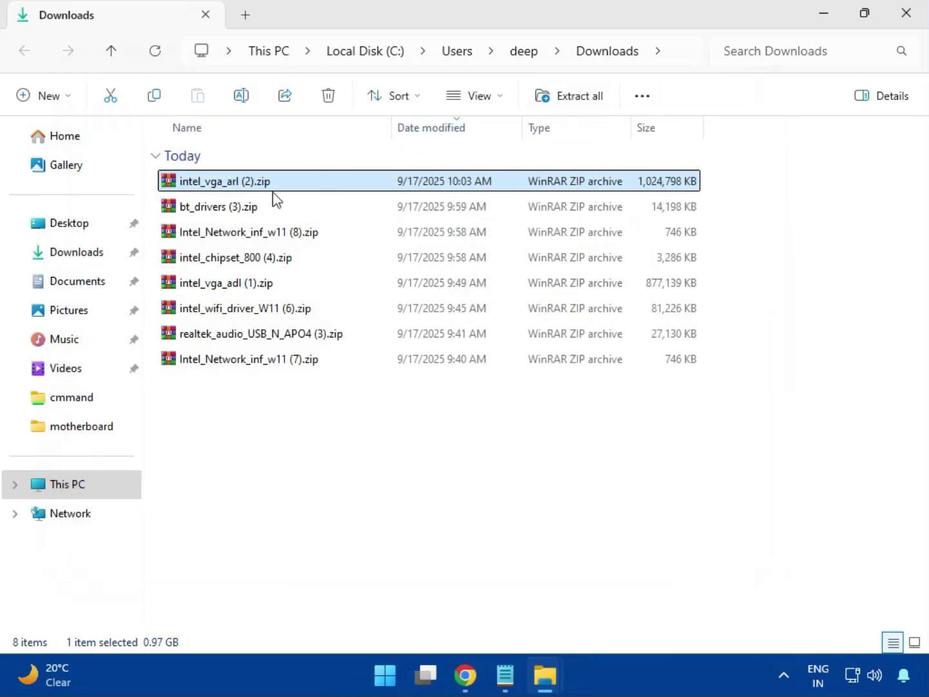
Step: Open bt_drivers (3).zip and launch Intel Bluetooth.msi from the Intel BlueTooth Driver_23.70.0.2 folder
left_click(179, 215)
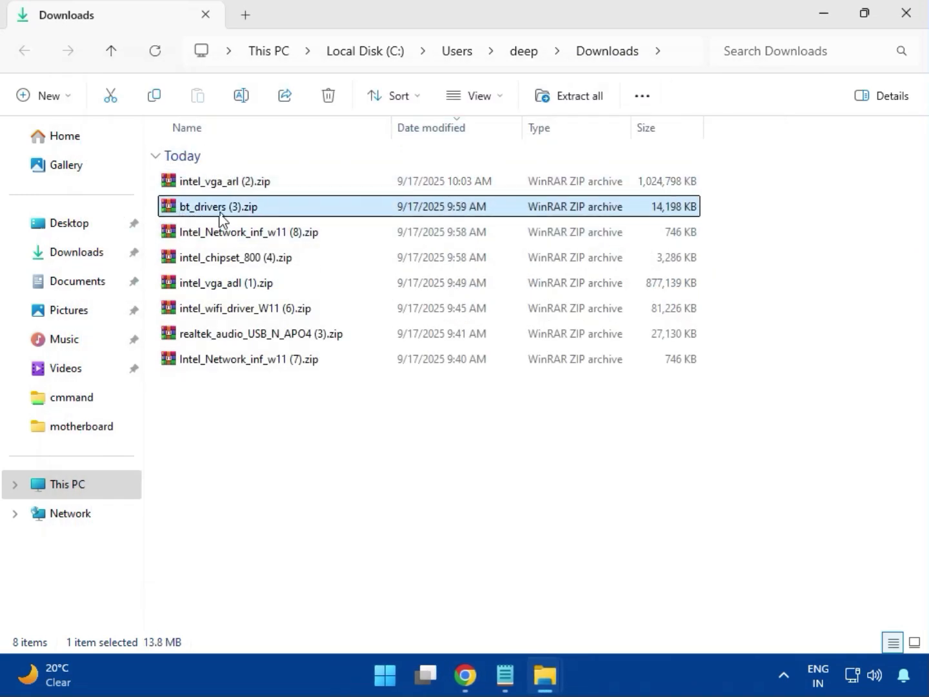
double_click(223, 212)
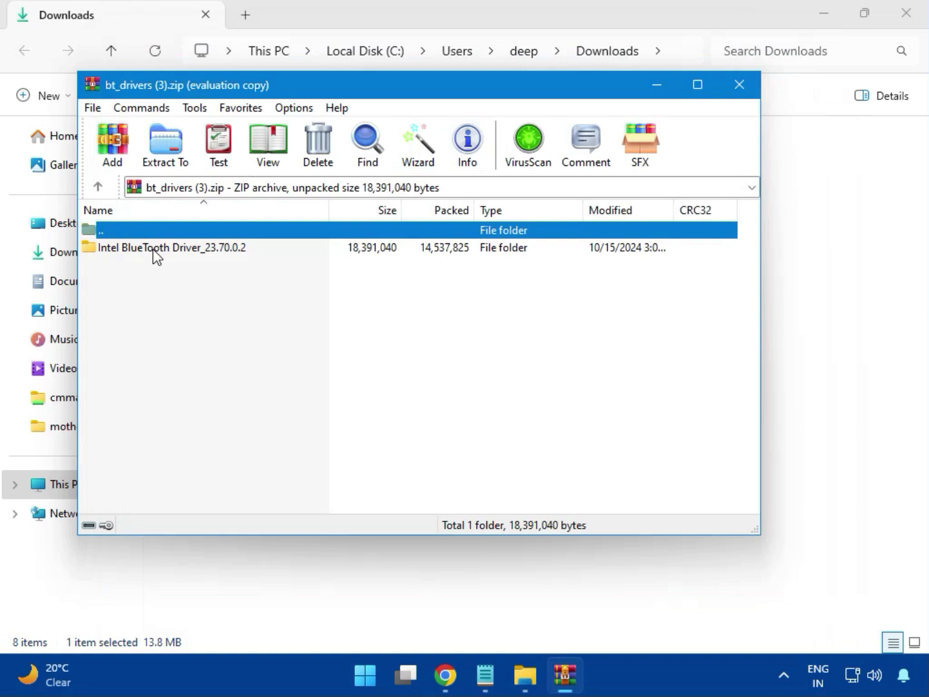
left_click(116, 248)
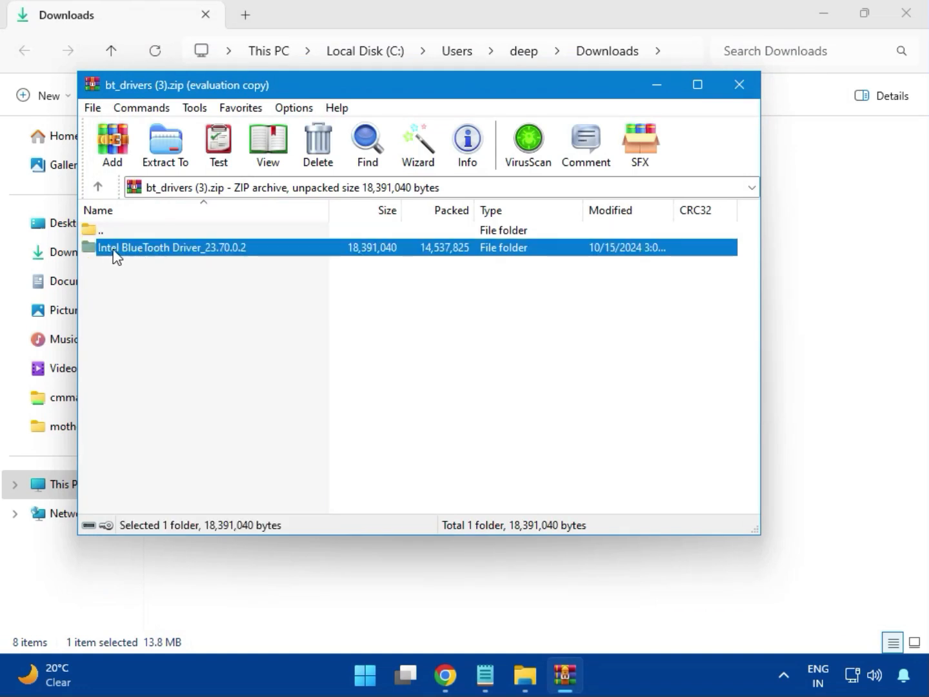
double_click(175, 248)
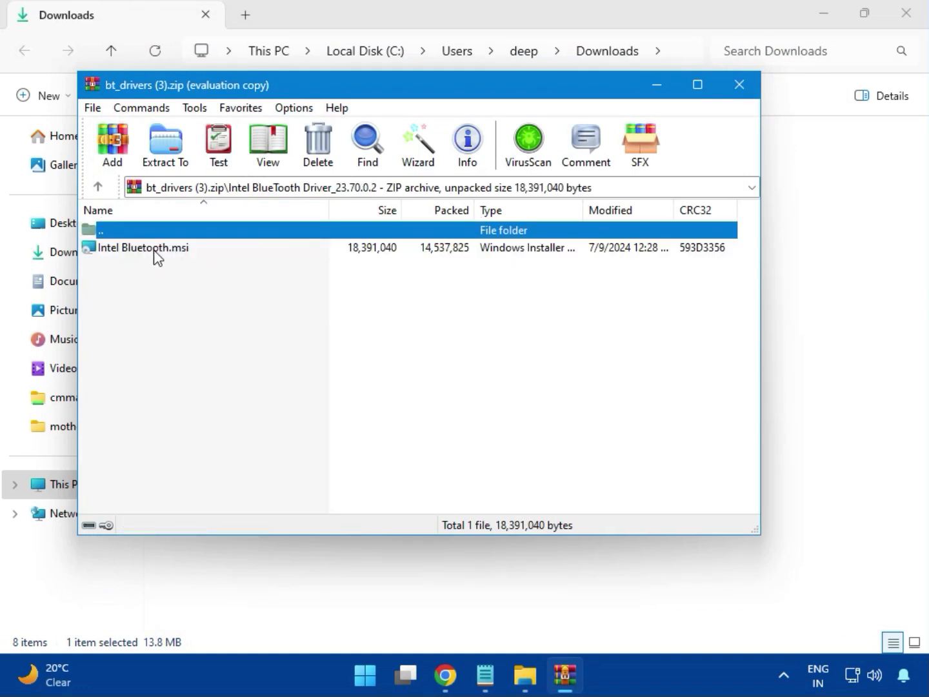
double_click(154, 250)
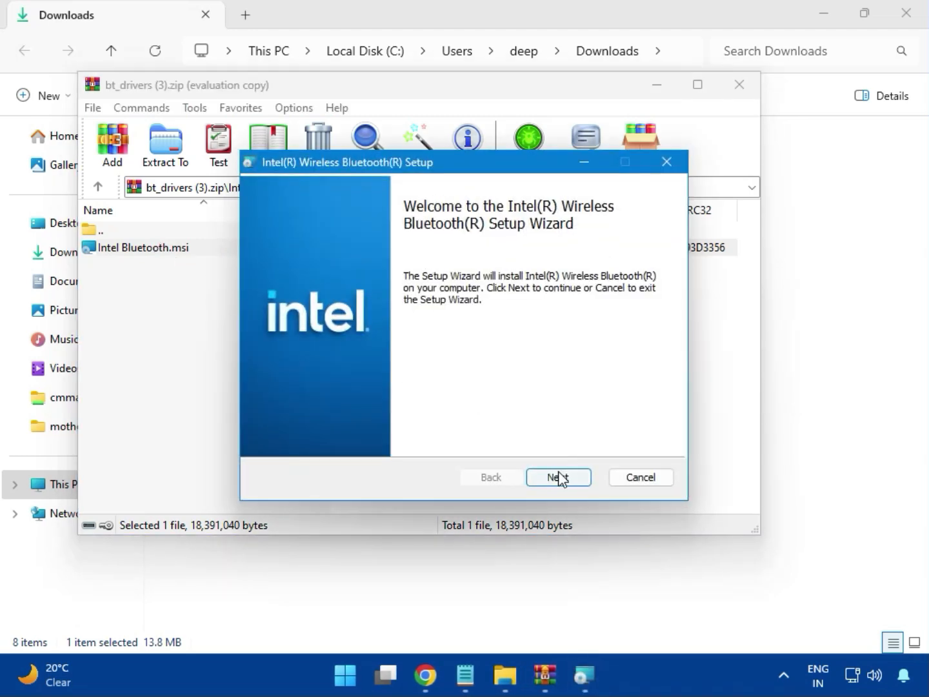
Step: Install Intel Wireless Bluetooth with the license accepted and the Typical setup type, allow the changes, and close the wizard and archive
left_click(558, 477)
left_click(322, 436)
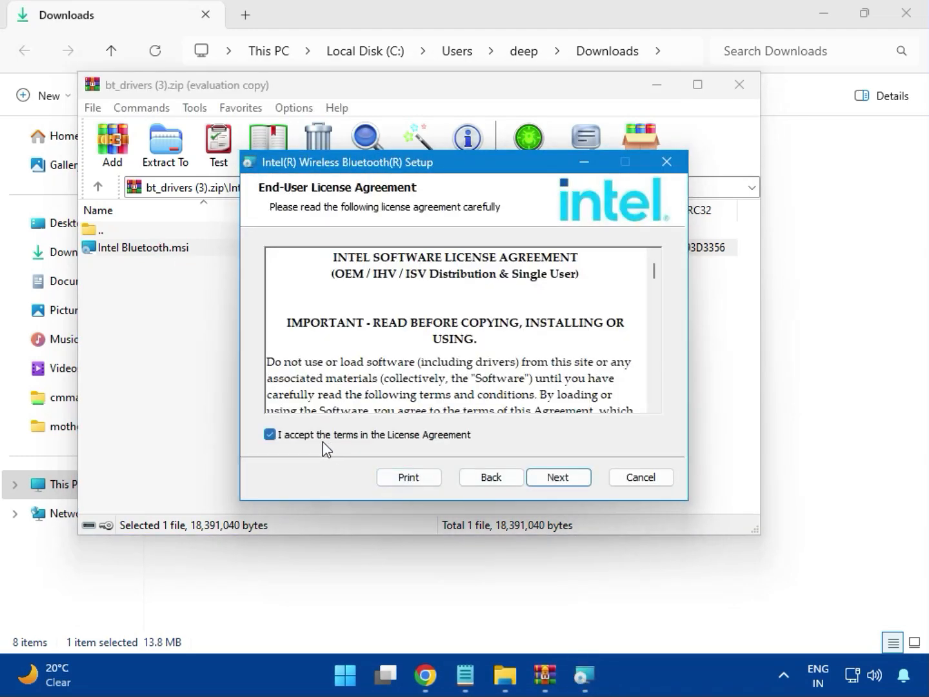
left_click(554, 478)
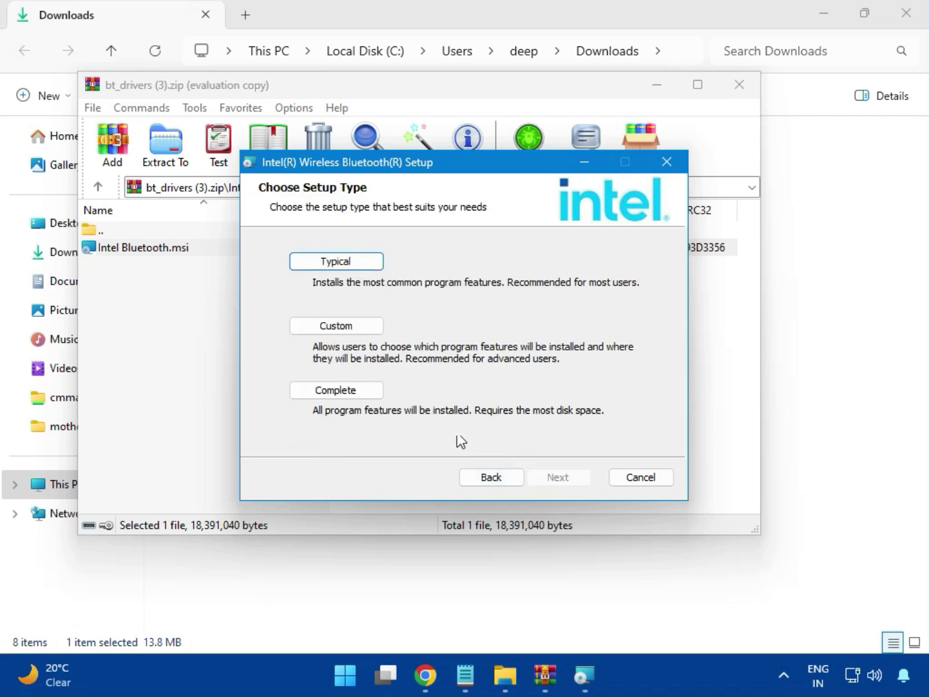
left_click(322, 264)
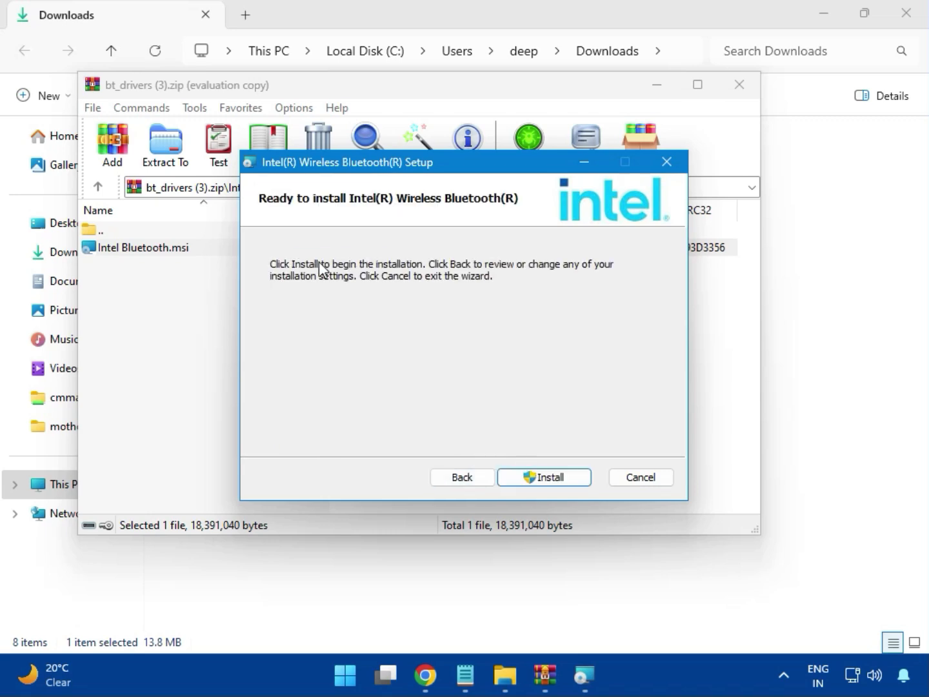
left_click(532, 476)
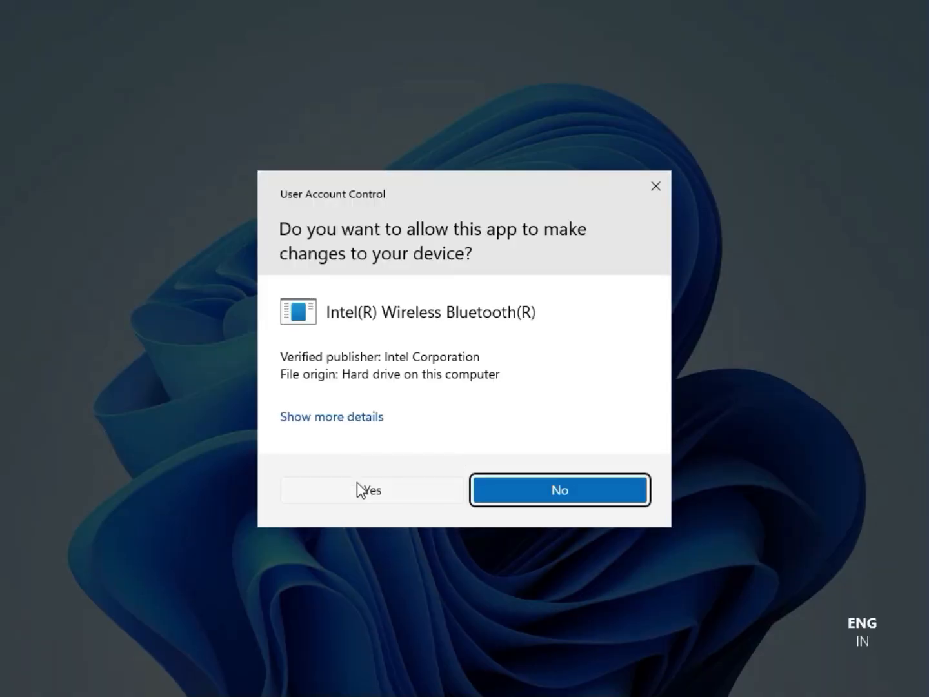
left_click(360, 490)
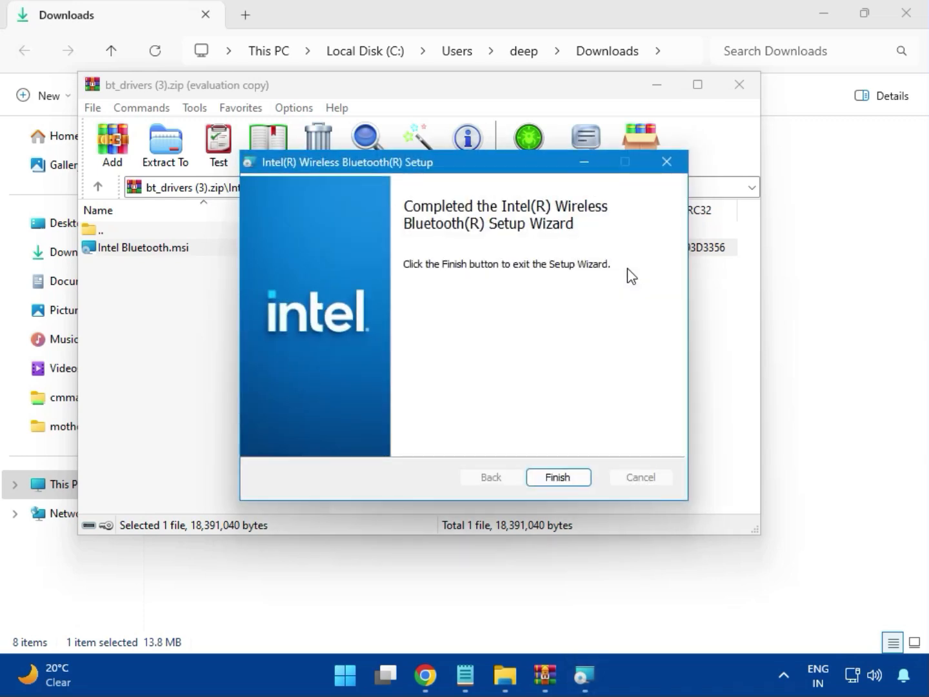
left_click(559, 478)
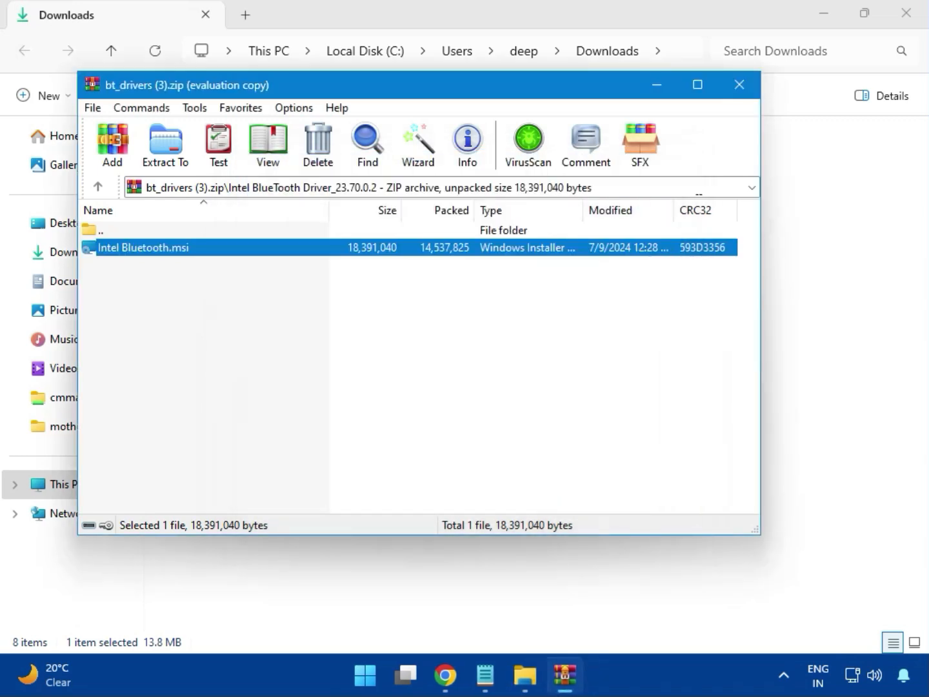
left_click(748, 94)
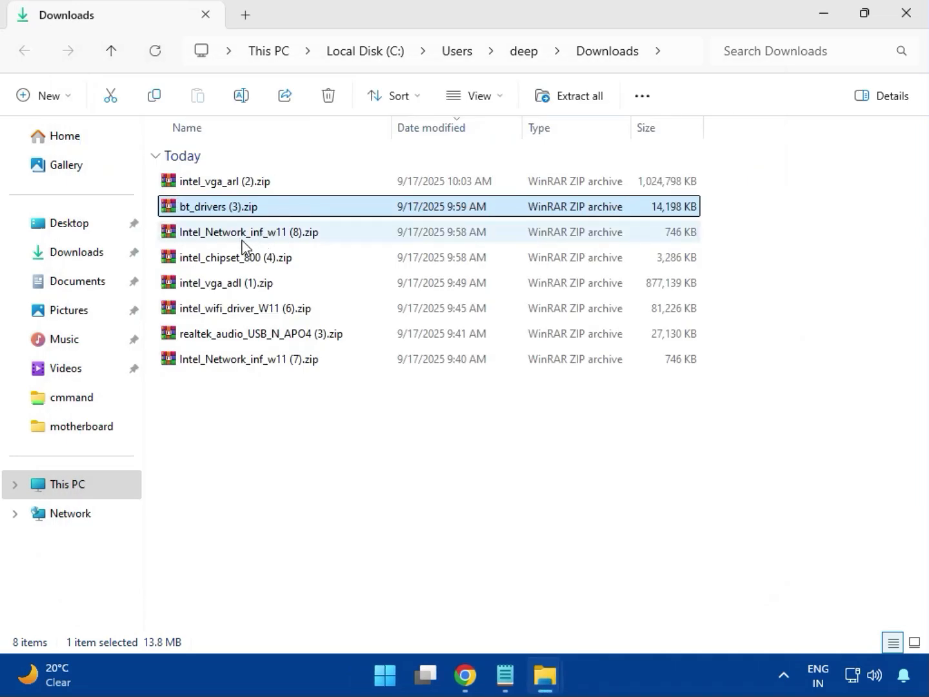
Step: Open Intel_Network_inf_w11 (8).zip, dismiss the WinRAR pop-up, and launch MSI SetupDrv64.exe from the W11 folder
left_click(243, 240)
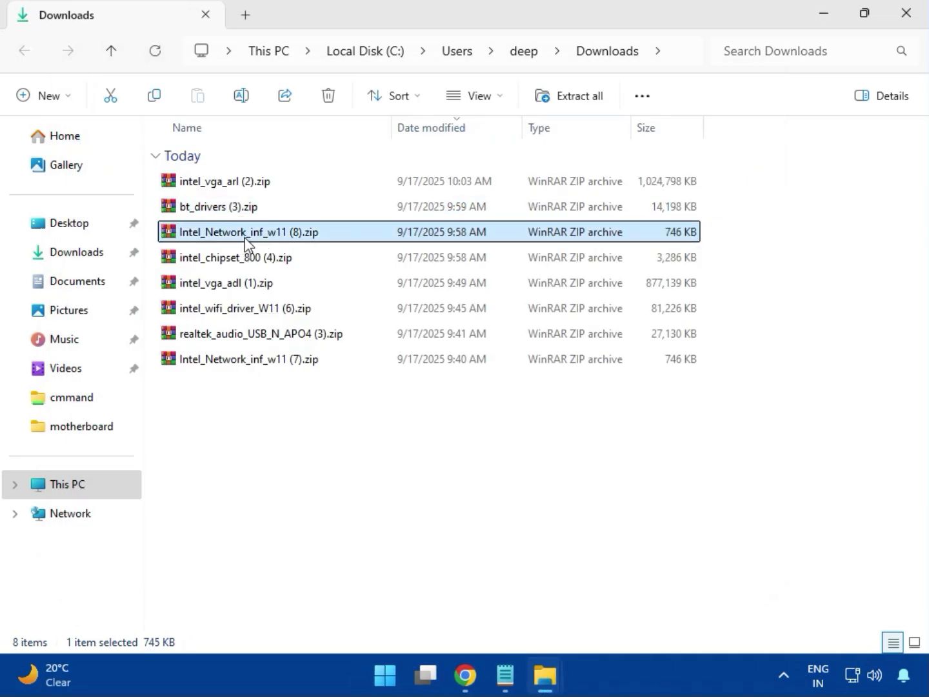
double_click(256, 233)
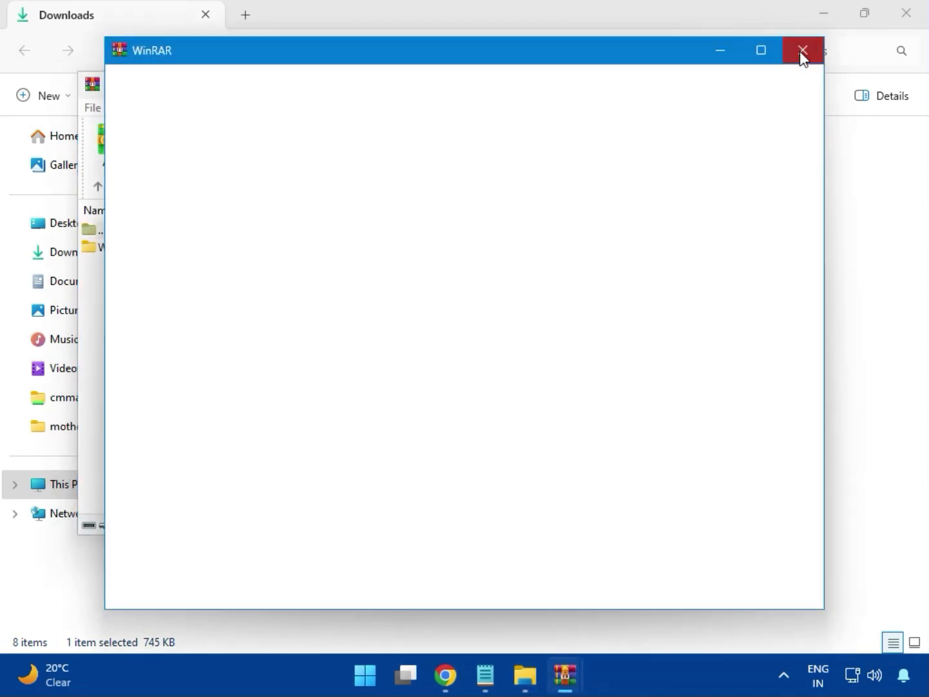
left_click(114, 259)
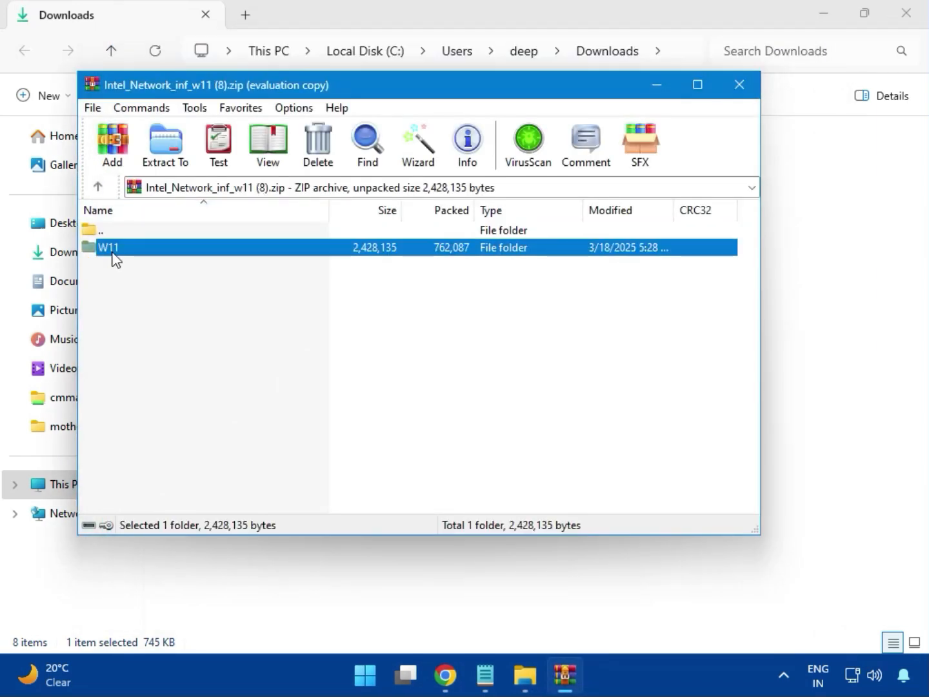
double_click(120, 259)
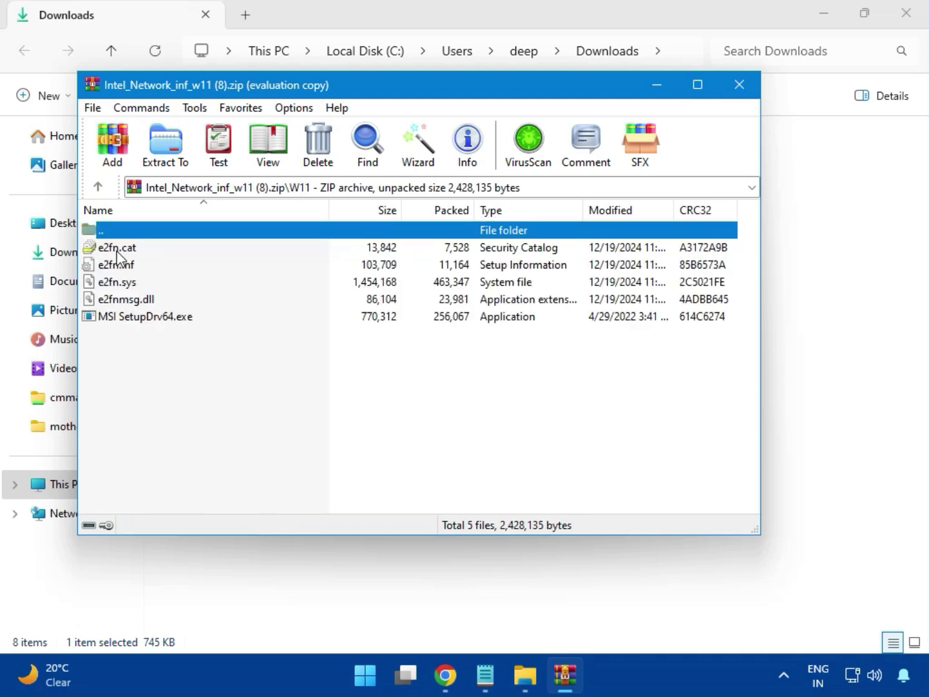
double_click(173, 321)
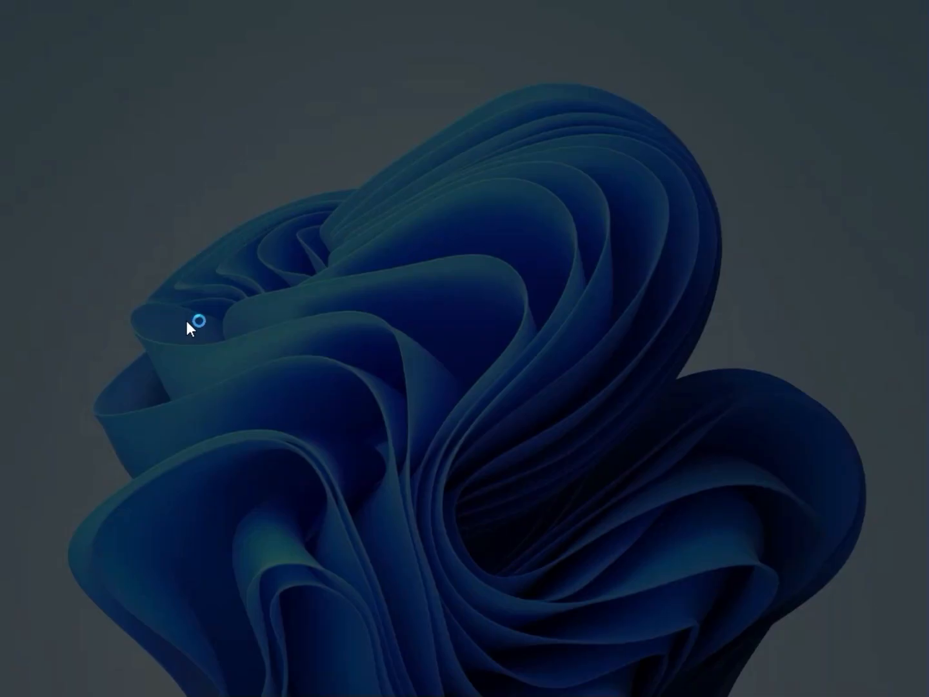
Step: Allow MSI SetupDrv to make changes, try to install the network driver, and close the tool and archive
left_click(345, 478)
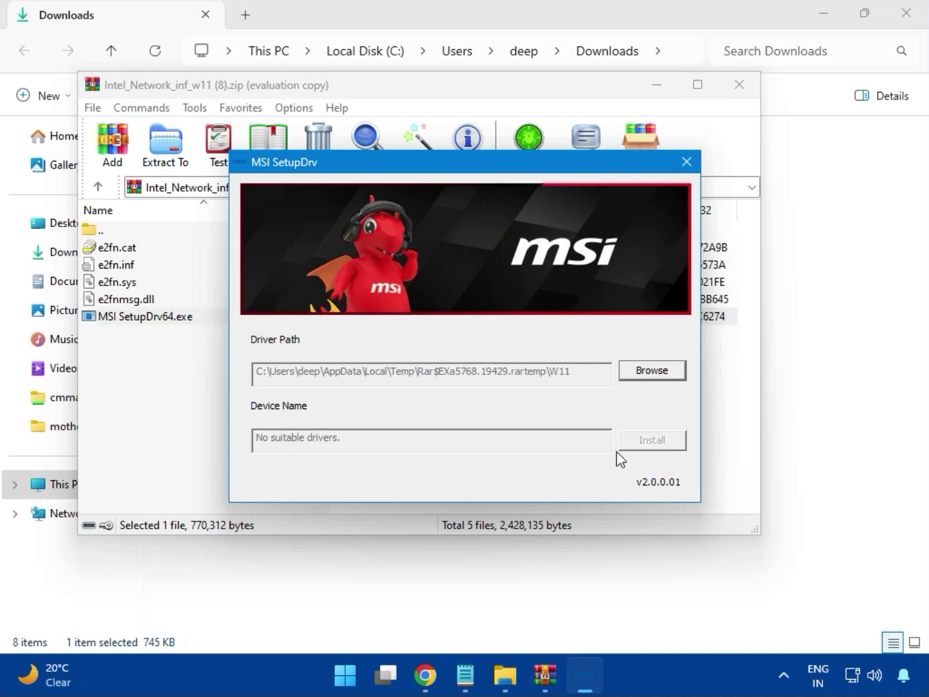
left_click(686, 163)
left_click(739, 84)
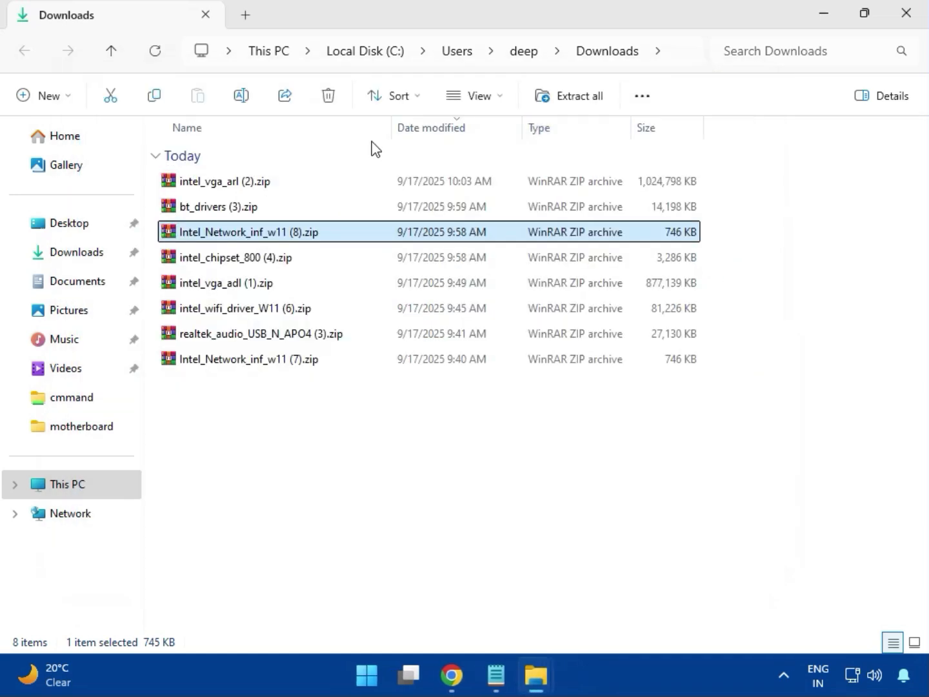
Step: Open intel_chipset_800 (4).zip, dismiss the license reminder, and launch SetupChipset.exe from the Intel Chipset Driver_10.1.20062.8627 folder
left_click(214, 258)
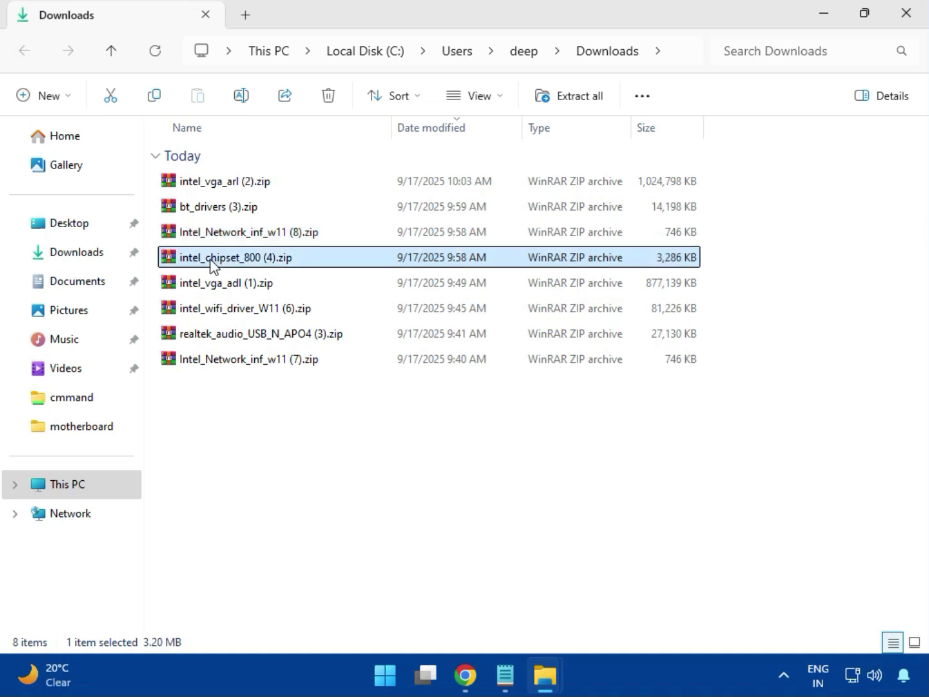
double_click(263, 261)
left_click(134, 255)
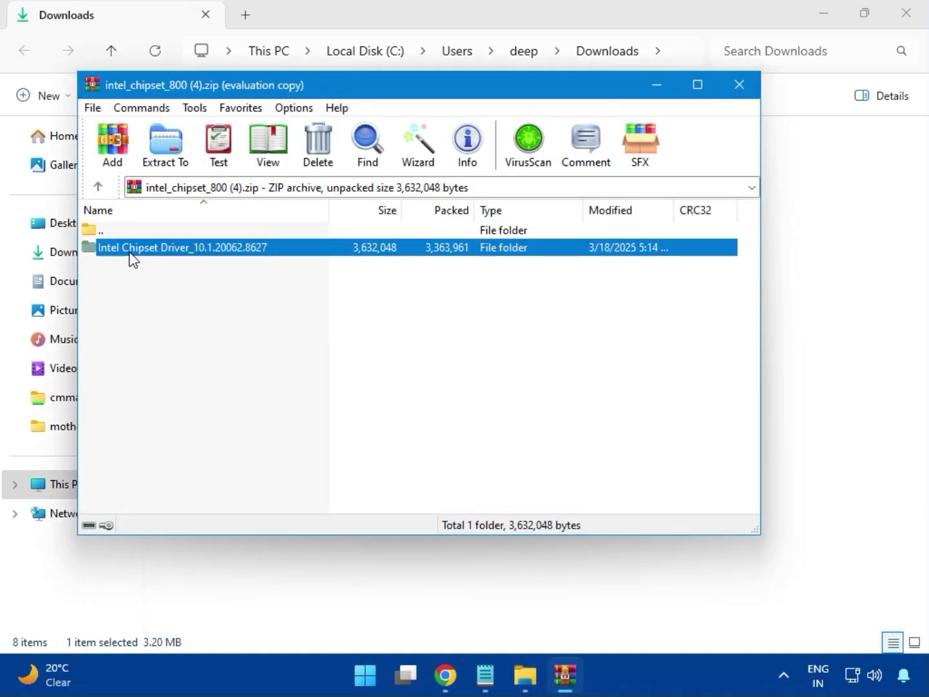
left_click(560, 237)
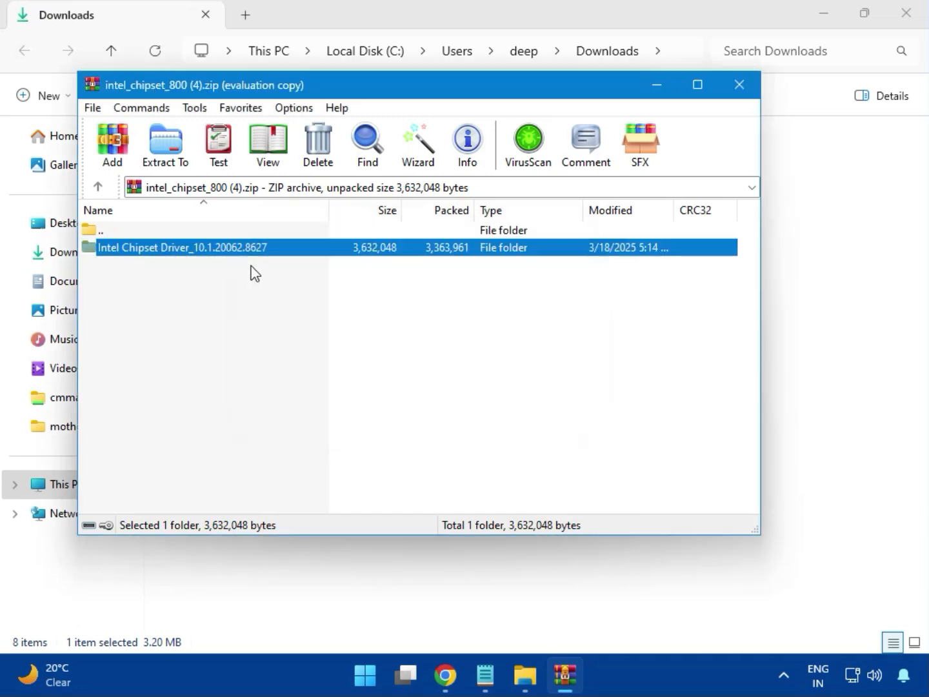
double_click(228, 250)
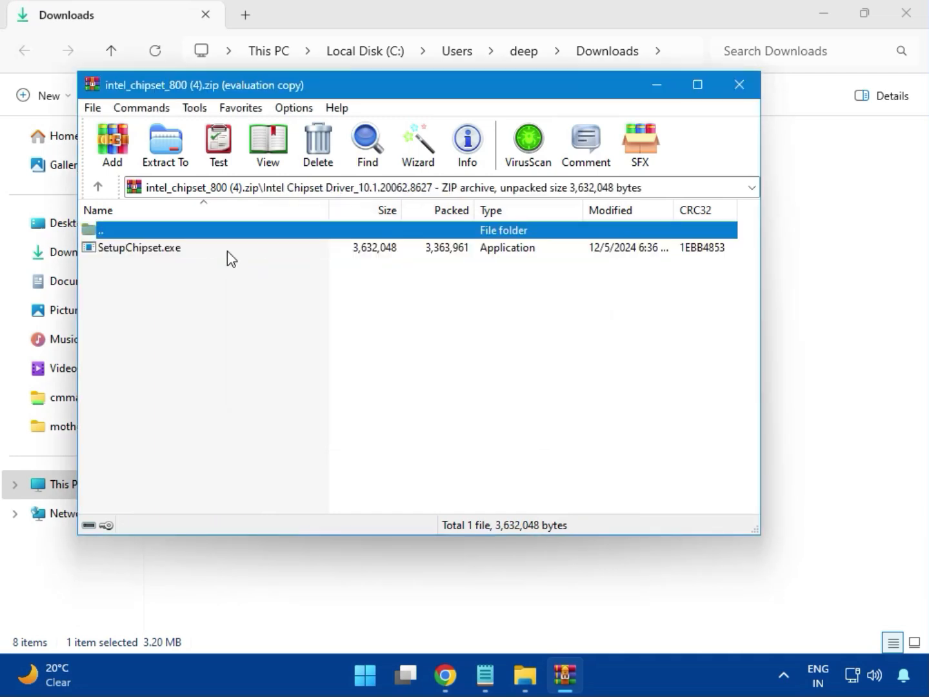
double_click(148, 253)
double_click(149, 257)
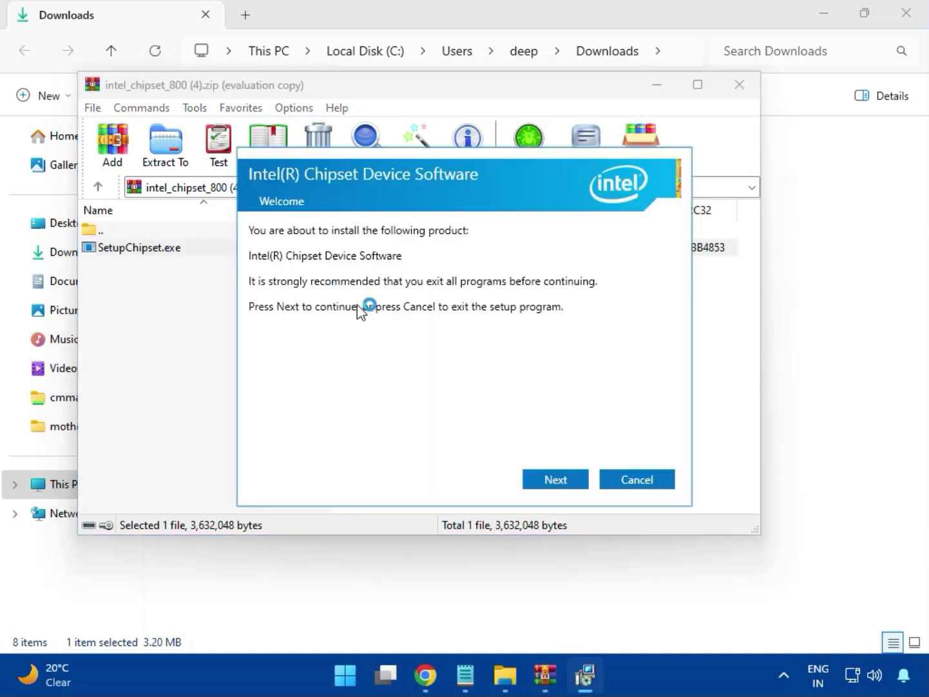
Step: Try to install the Intel Chipset Device Software, accepting its license and allowing changes, and close the installer and archive
left_click(558, 480)
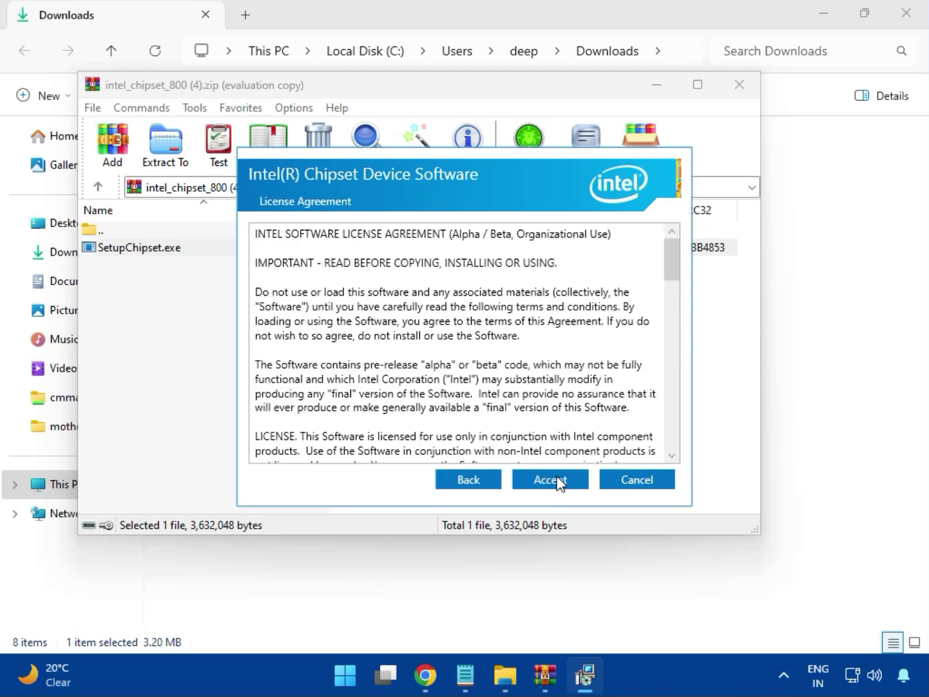
left_click(559, 480)
left_click(558, 479)
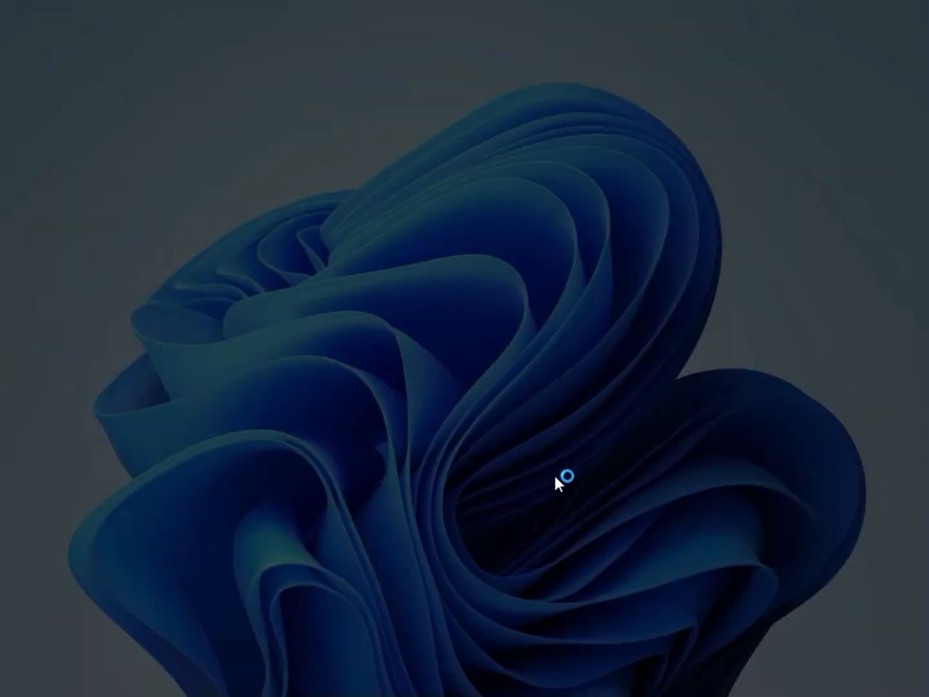
left_click(412, 491)
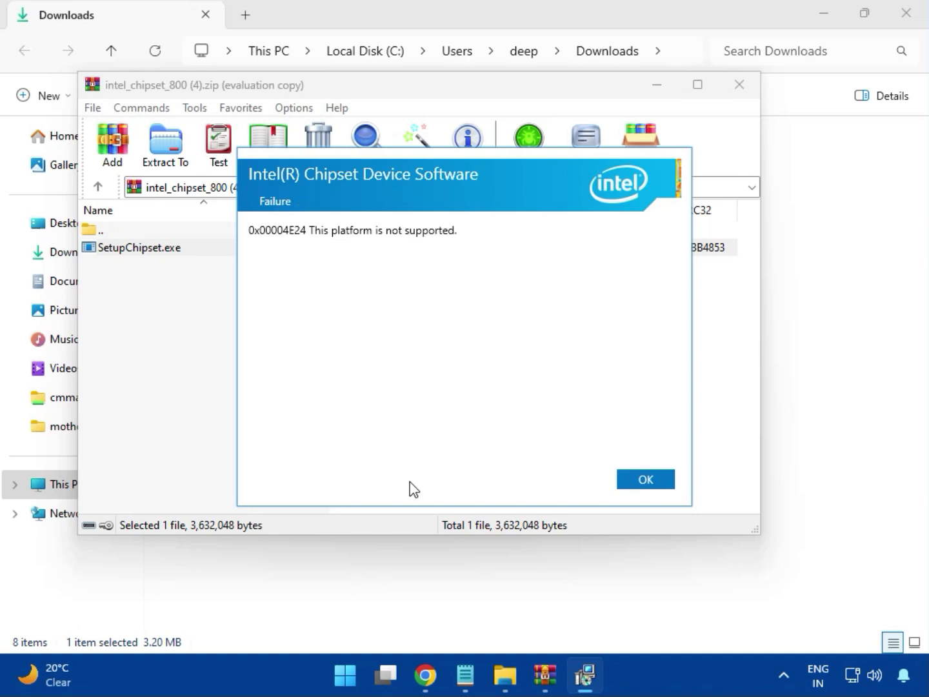
left_click(631, 480)
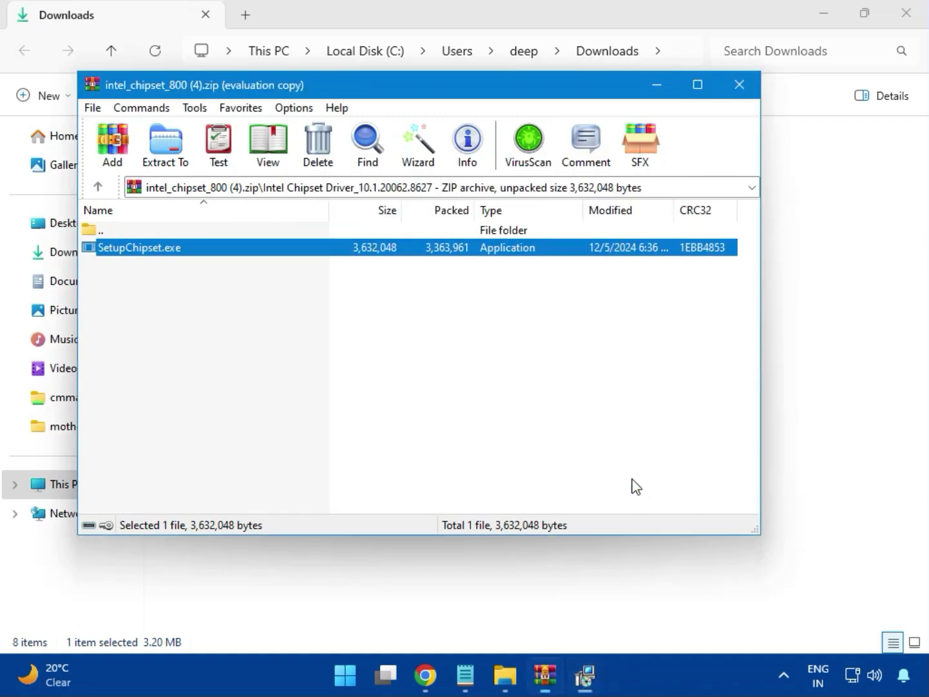
left_click(740, 89)
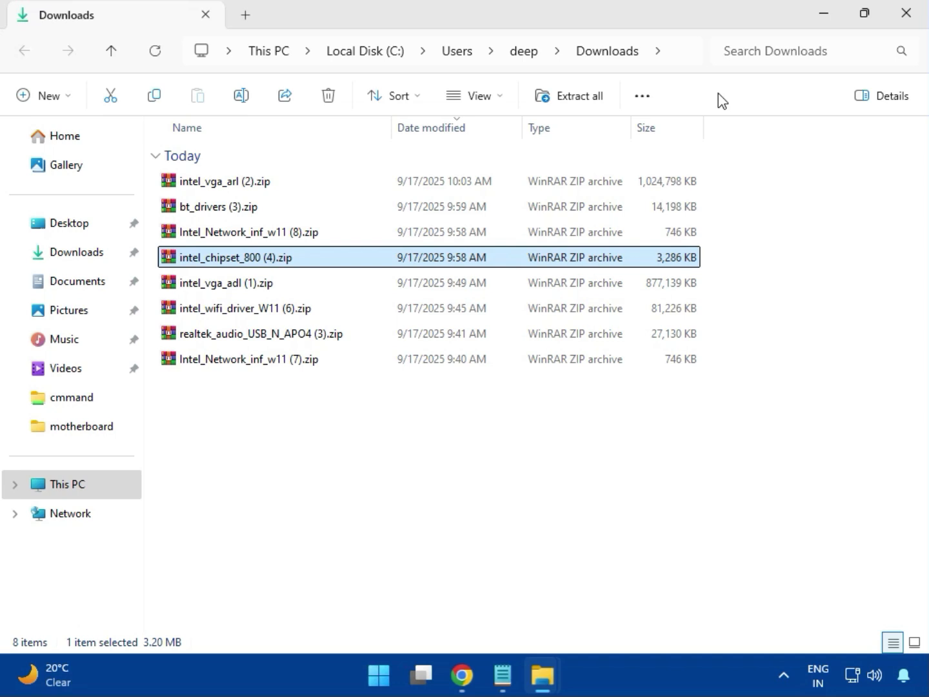
Step: Open intel_vga_adl (1).zip to view its contents and close the archive
left_click(236, 286)
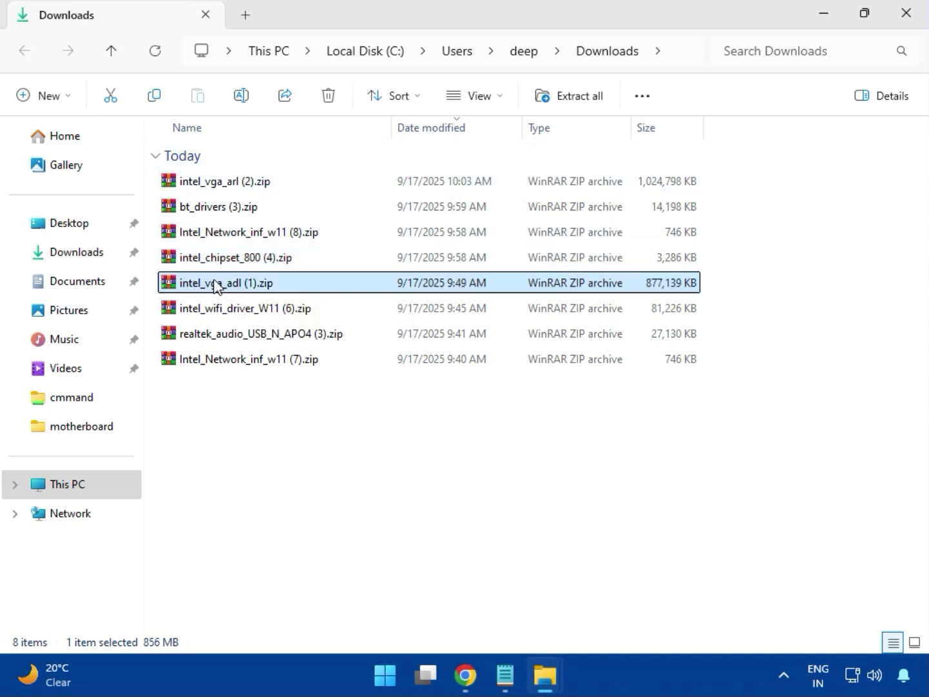
right_click(227, 277)
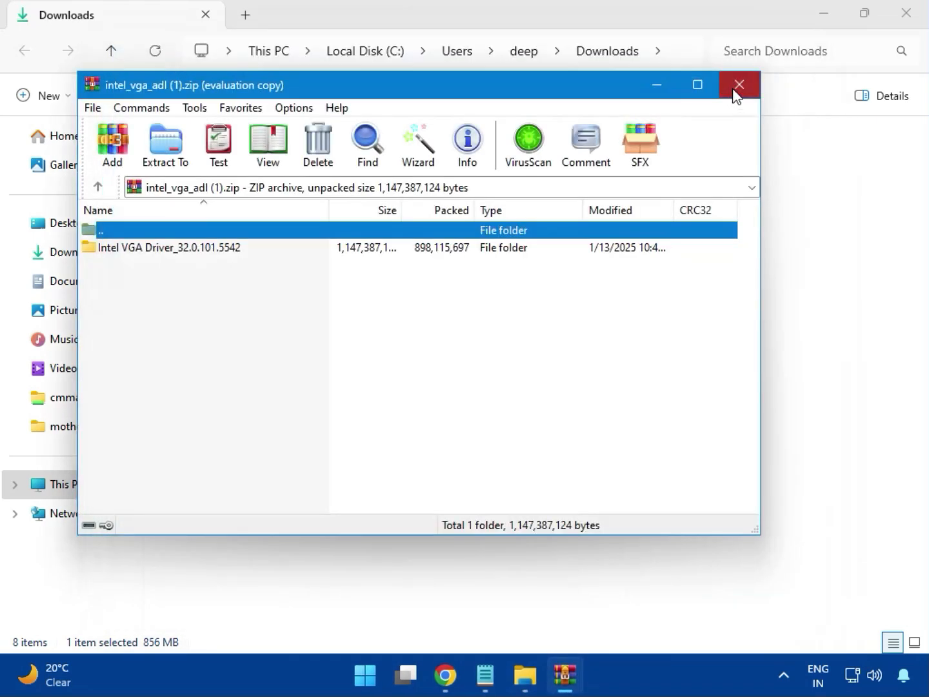
left_click(736, 90)
Step: Open intel_wifi_driver_W11 (6).zip, dismiss the license reminder, and go to the UWD\Win64 folder inside Intel WIFI Driver_23.40.0.4
double_click(238, 310)
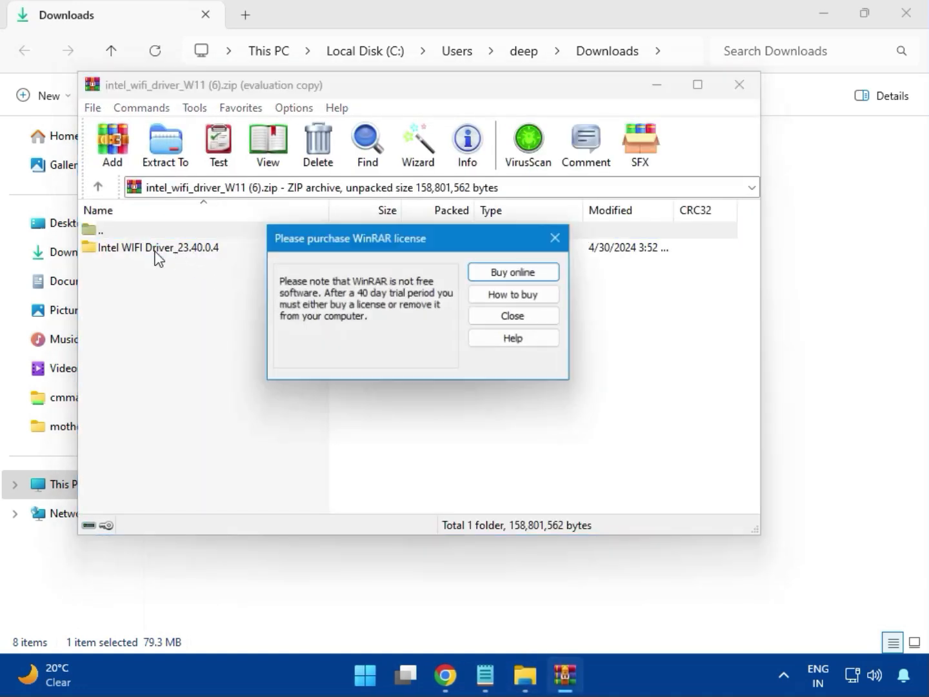
left_click(555, 238)
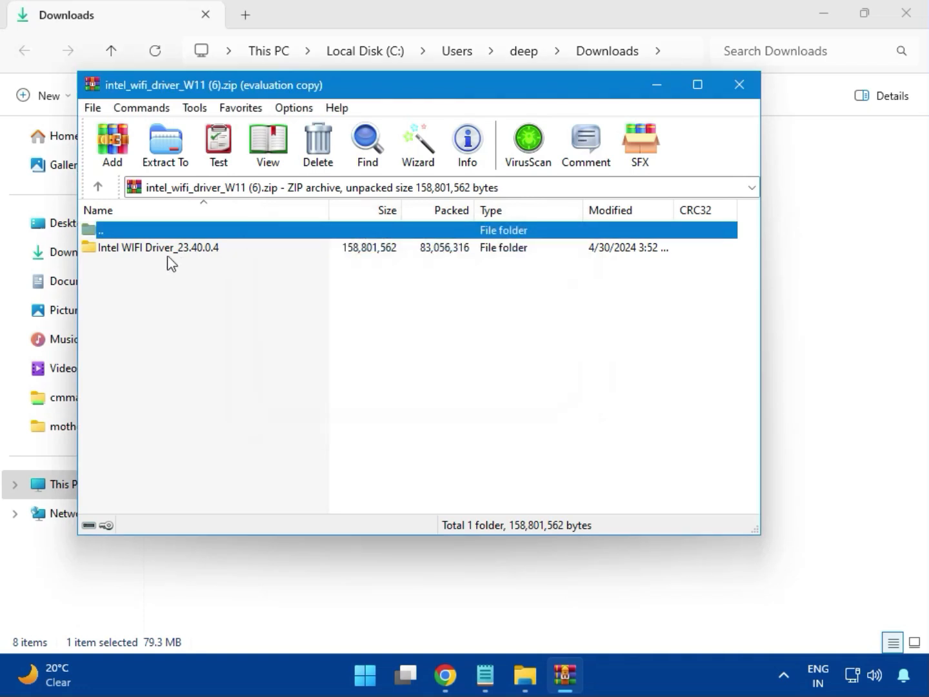
double_click(149, 247)
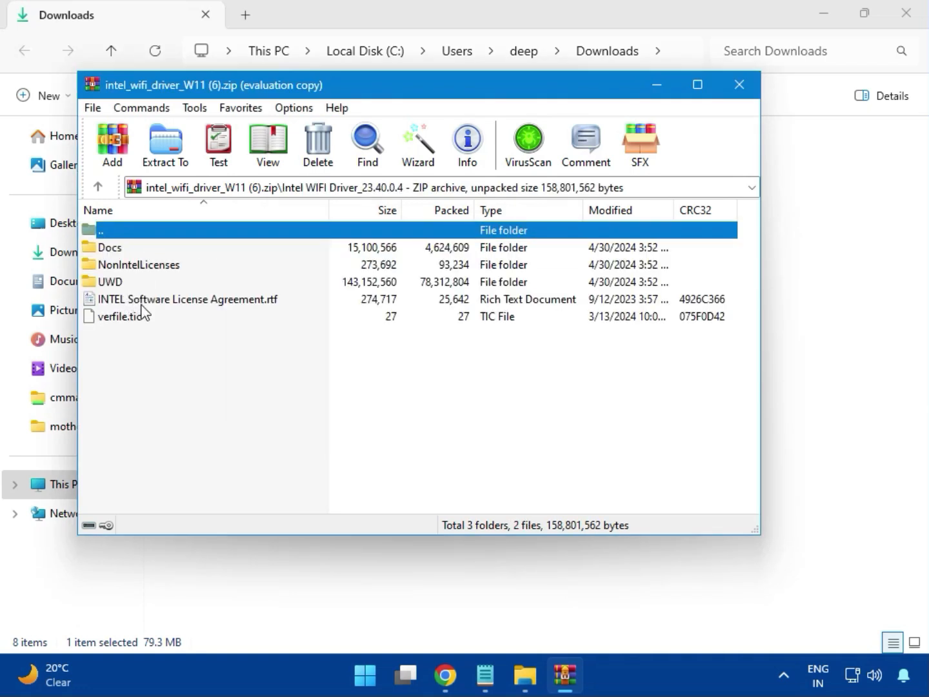
double_click(124, 281)
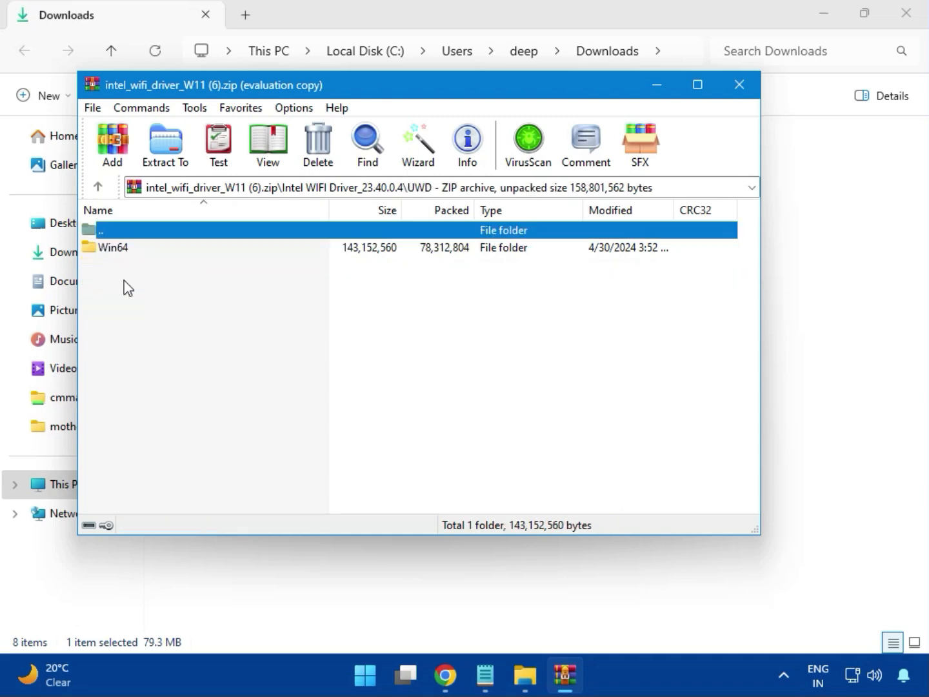
double_click(125, 256)
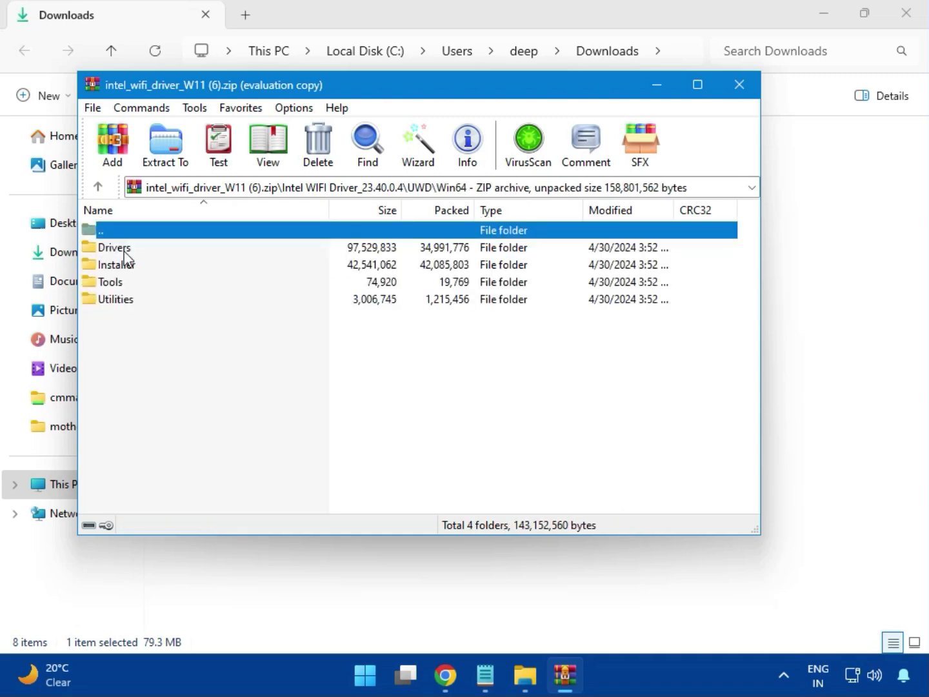
double_click(125, 249)
scroll(171, 383, "down", 1)
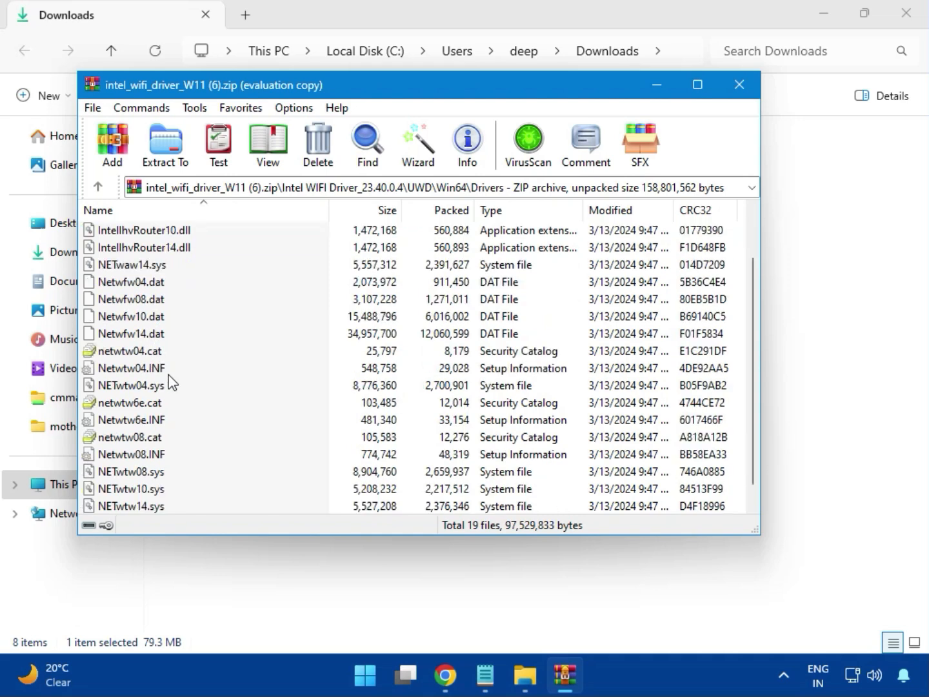
scroll(172, 383, "down", 1)
scroll(163, 431, "up", 2)
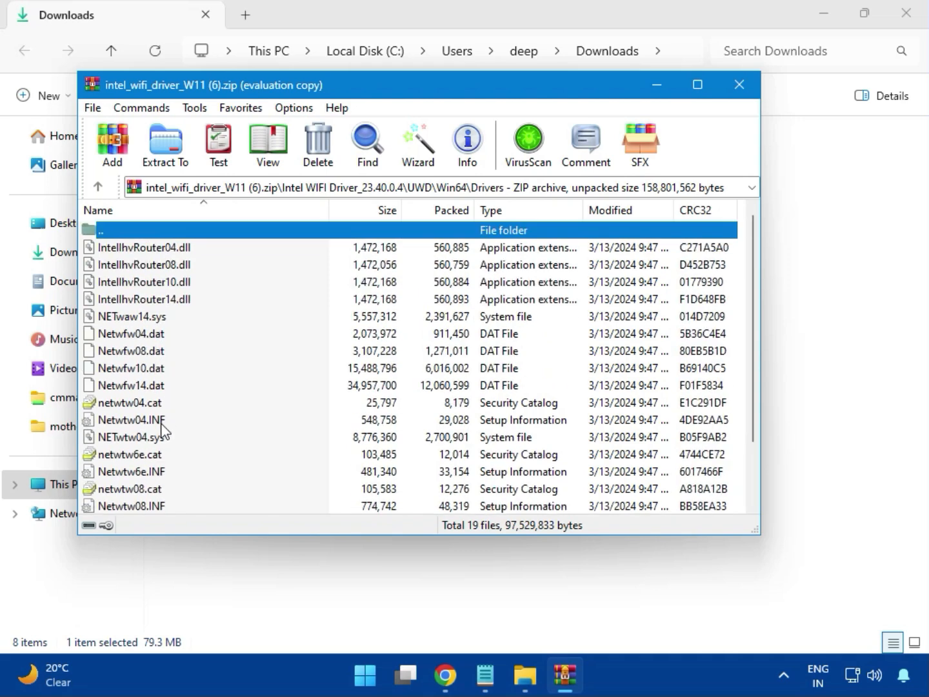
key("BackSpace")
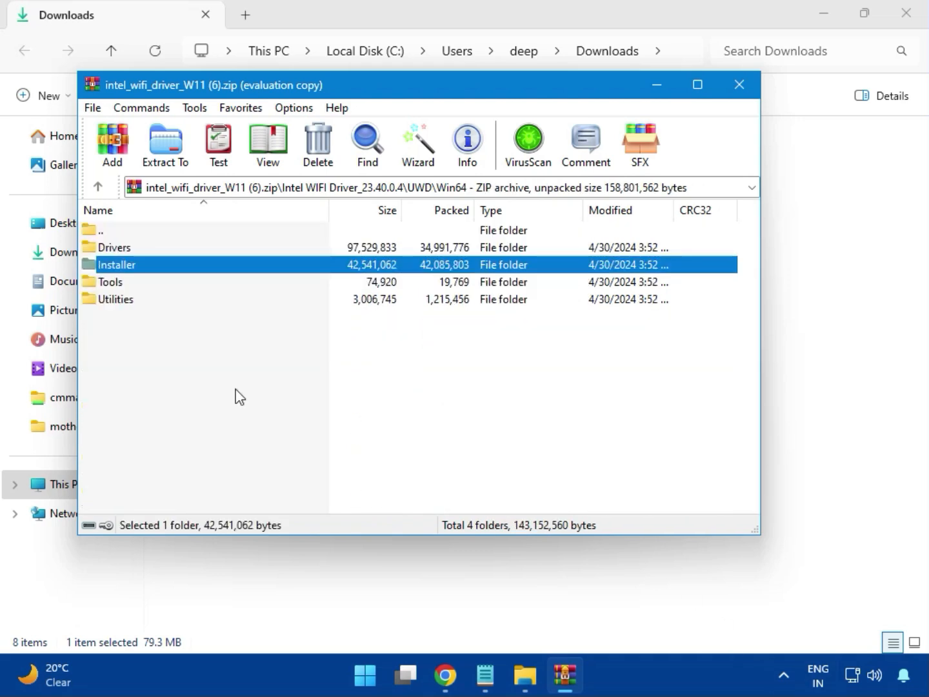
Step: Launch WirelessSetup.exe from the Installer folder of the Wi-Fi driver archive
double_click(131, 269)
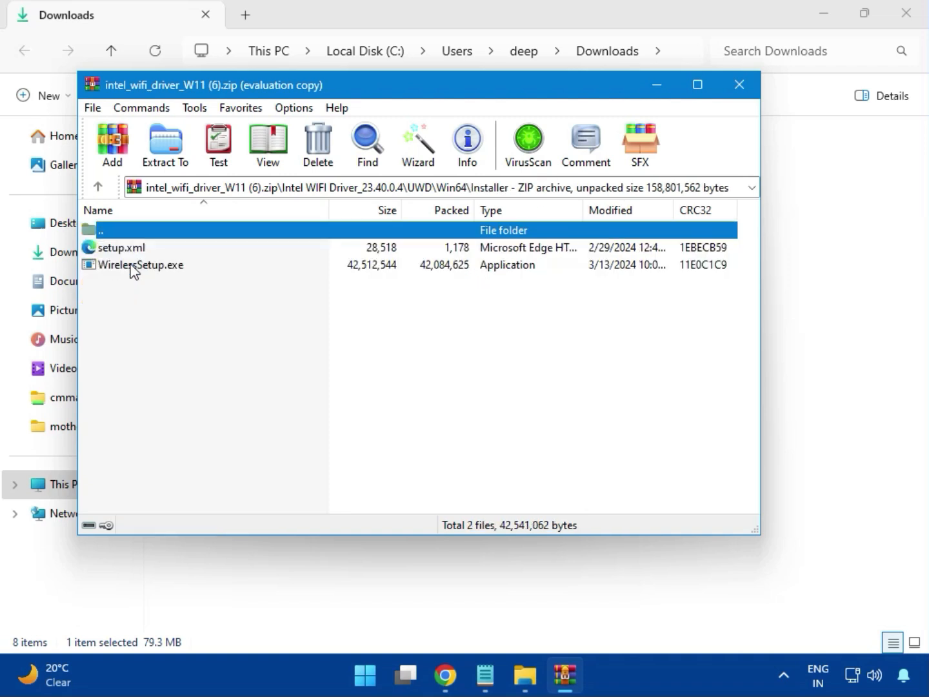
left_click(116, 268)
double_click(147, 269)
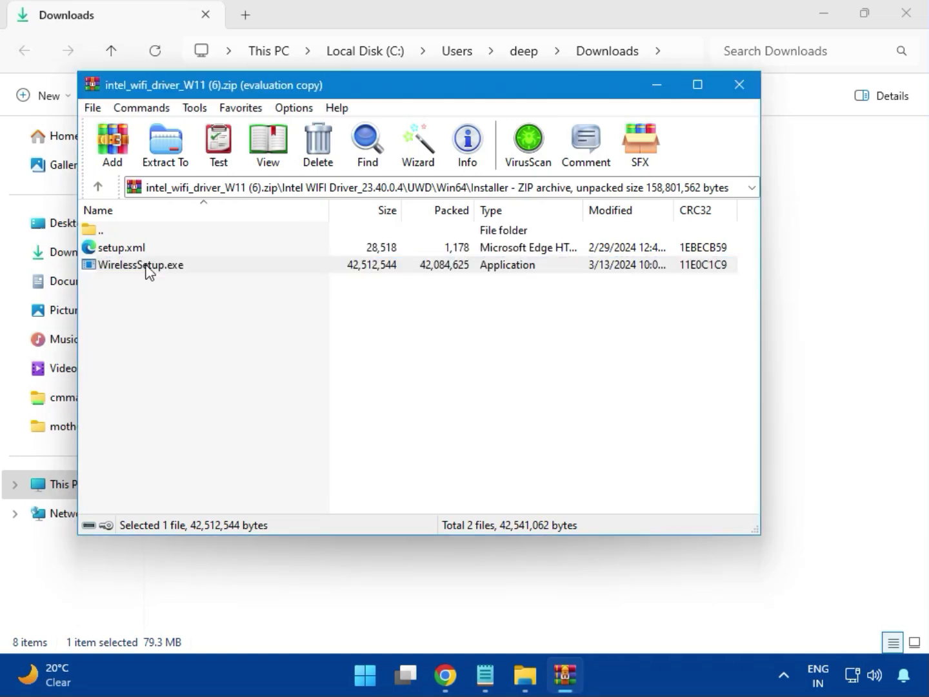
double_click(148, 269)
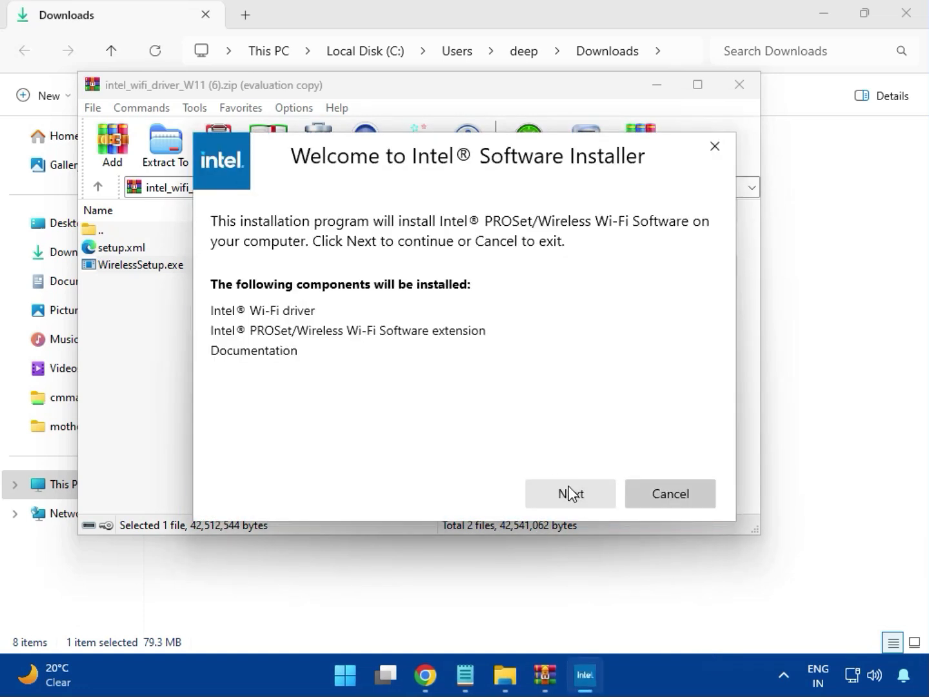
Step: Install the Intel PROSet/Wireless Wi-Fi Software, accepting its license and allowing changes, and close the installer and archive
left_click(569, 491)
left_click(401, 455)
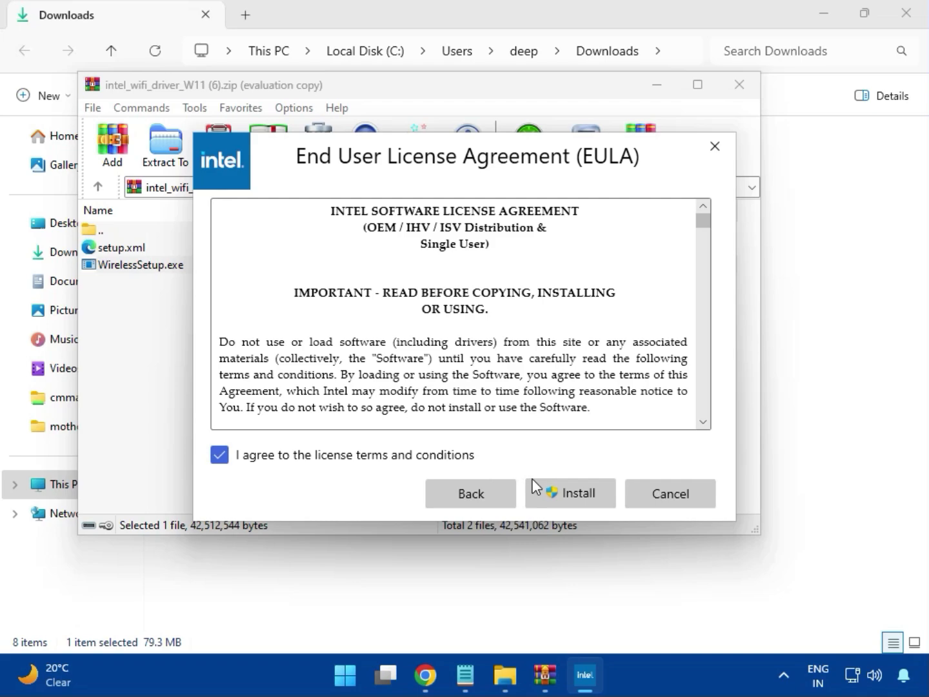
left_click(581, 501)
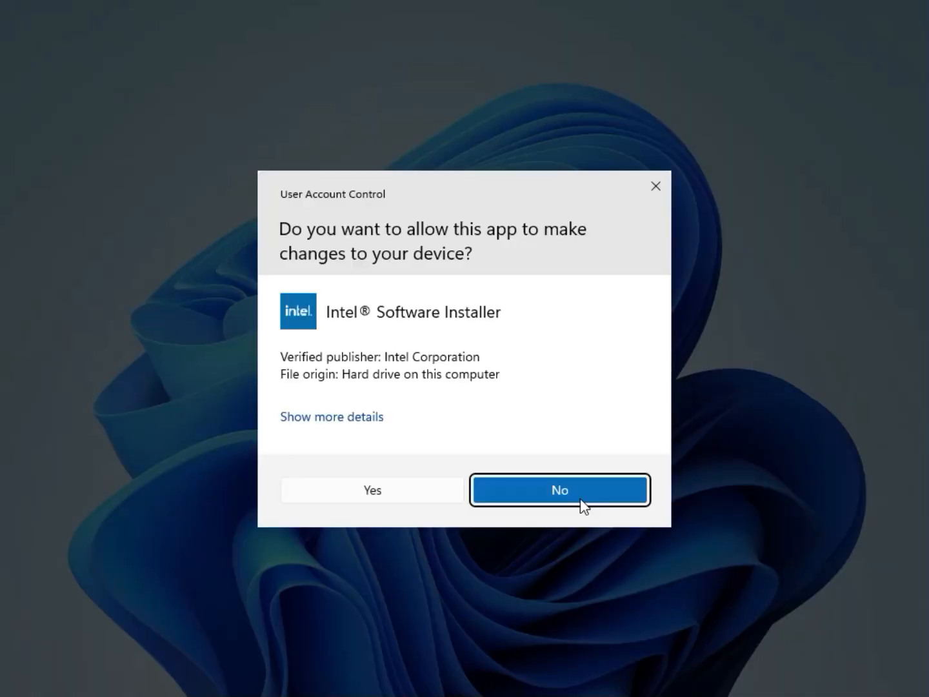
left_click(423, 501)
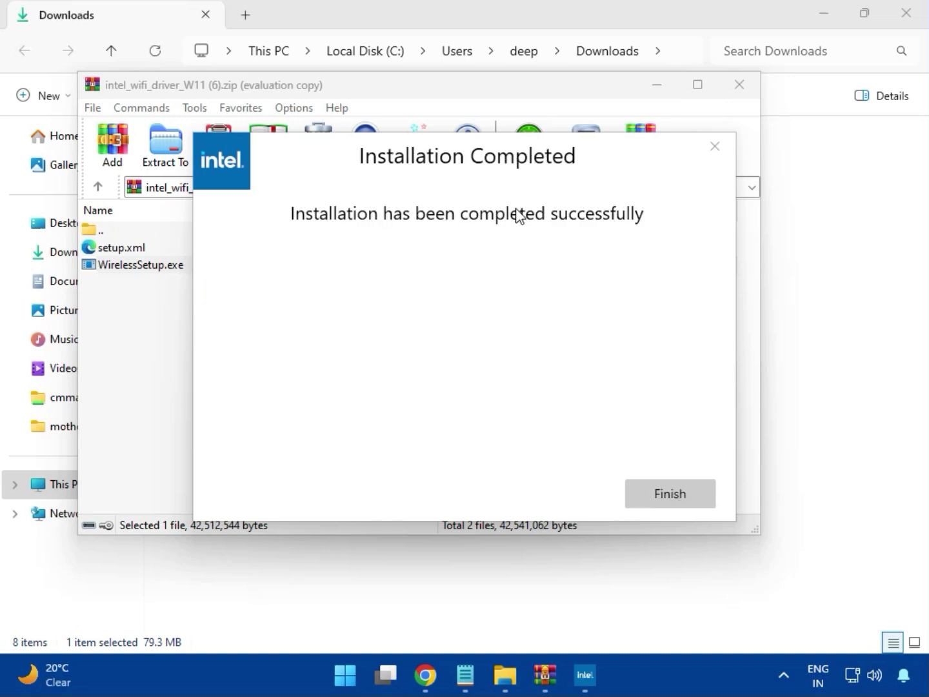
left_click(668, 494)
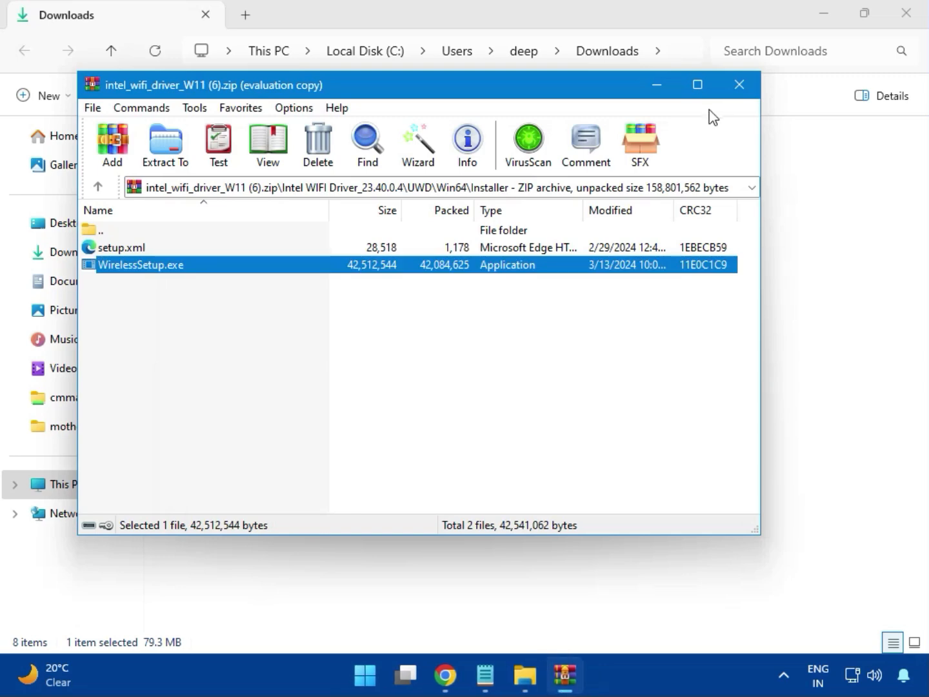
left_click(739, 87)
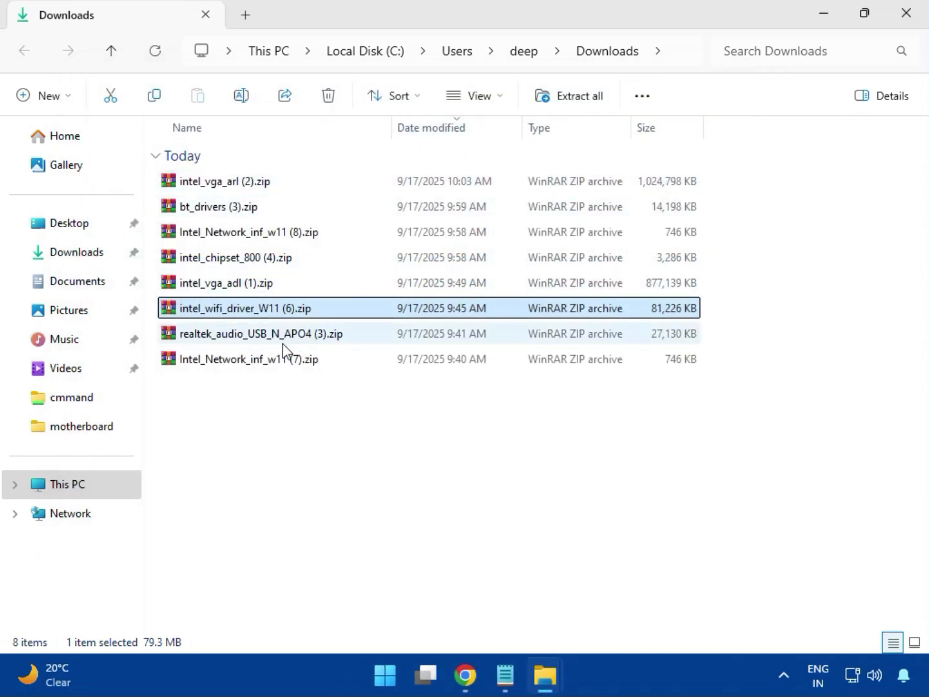
Step: Open realtek_audio_USB_N_APO4 (3).zip, dismiss the license reminder, and launch MSI_Launcher.exe from the Realtek USB Universal Driver folder
double_click(284, 336)
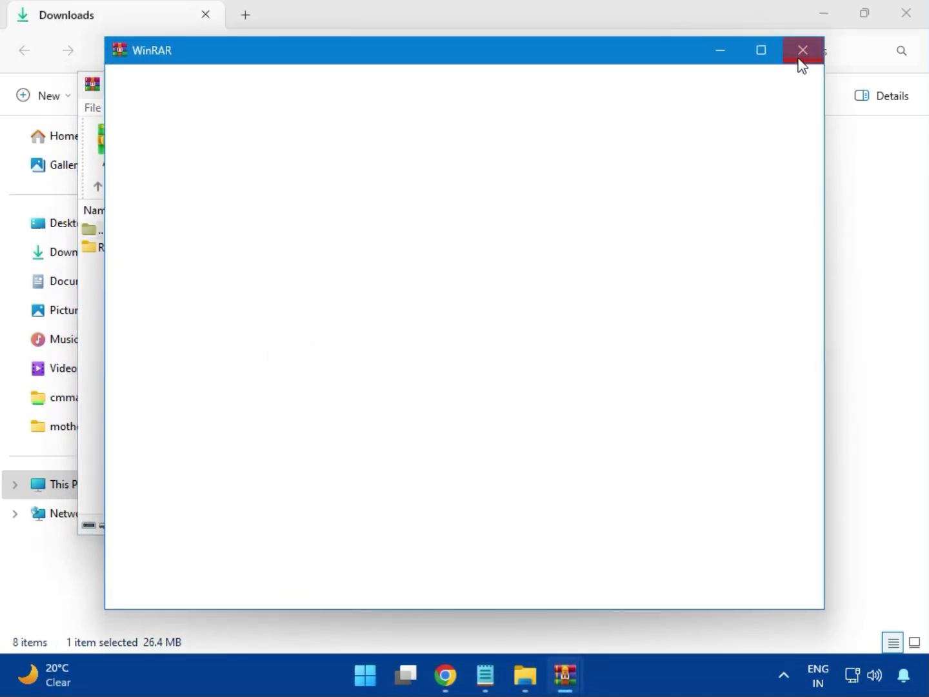
left_click(799, 51)
double_click(206, 251)
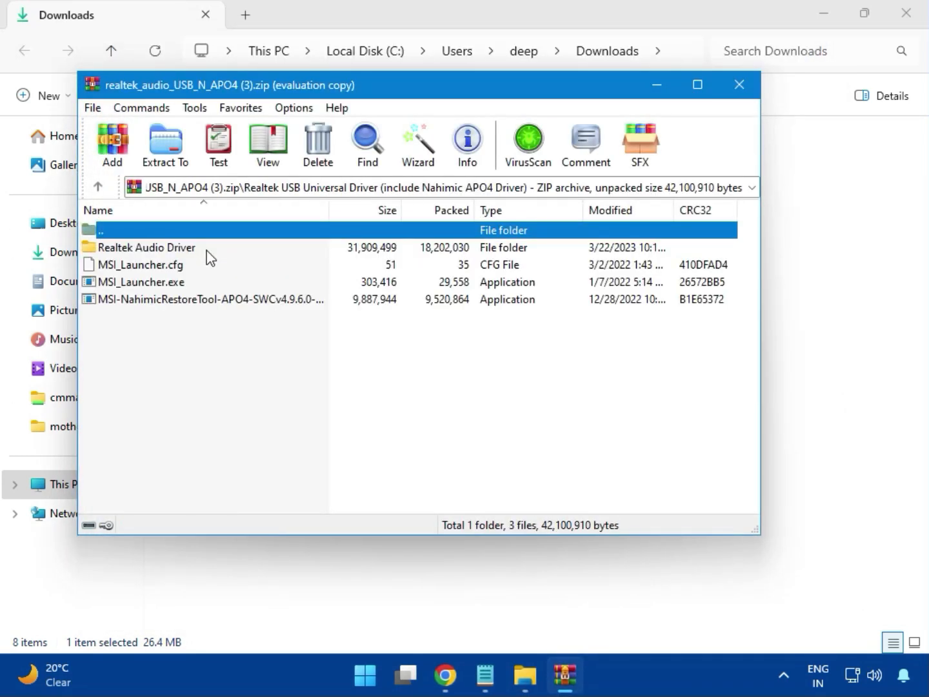
double_click(165, 284)
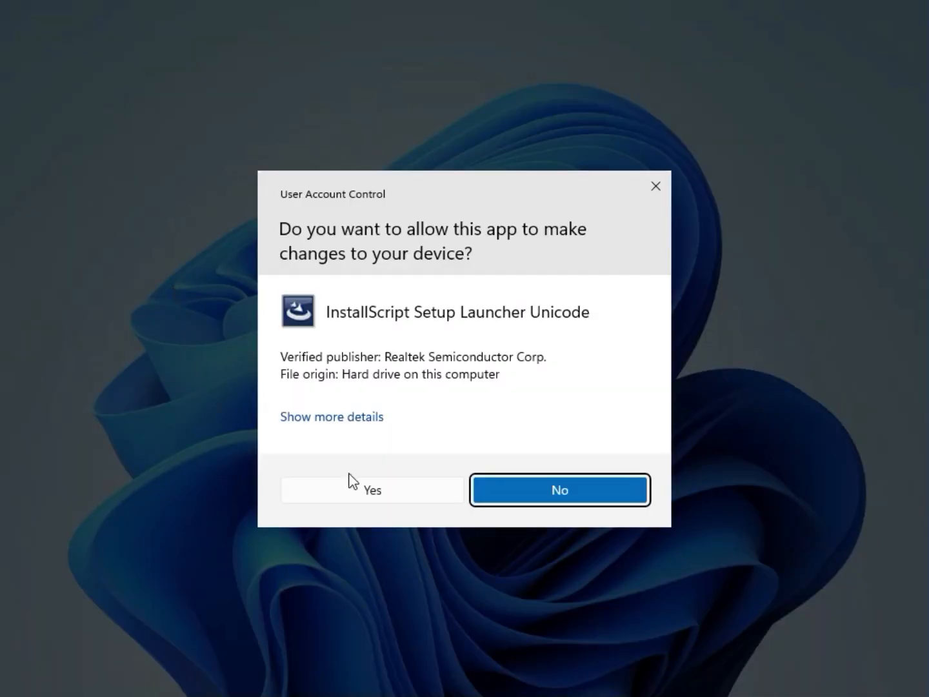
Step: Allow the Realtek audio installer to make changes at both prompts, and close the Downloads folder window
left_click(370, 495)
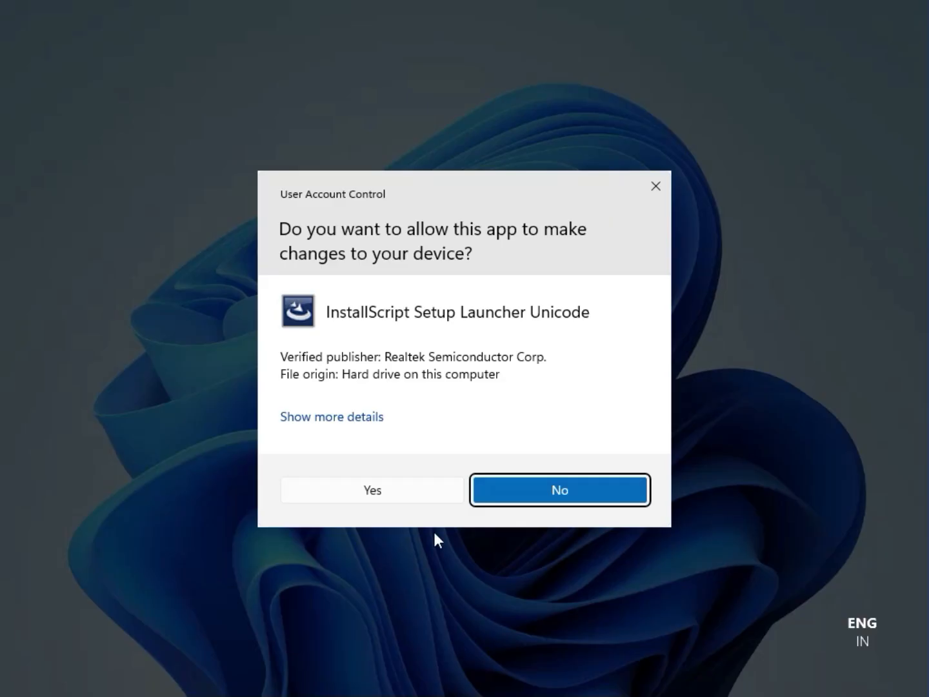
left_click(374, 490)
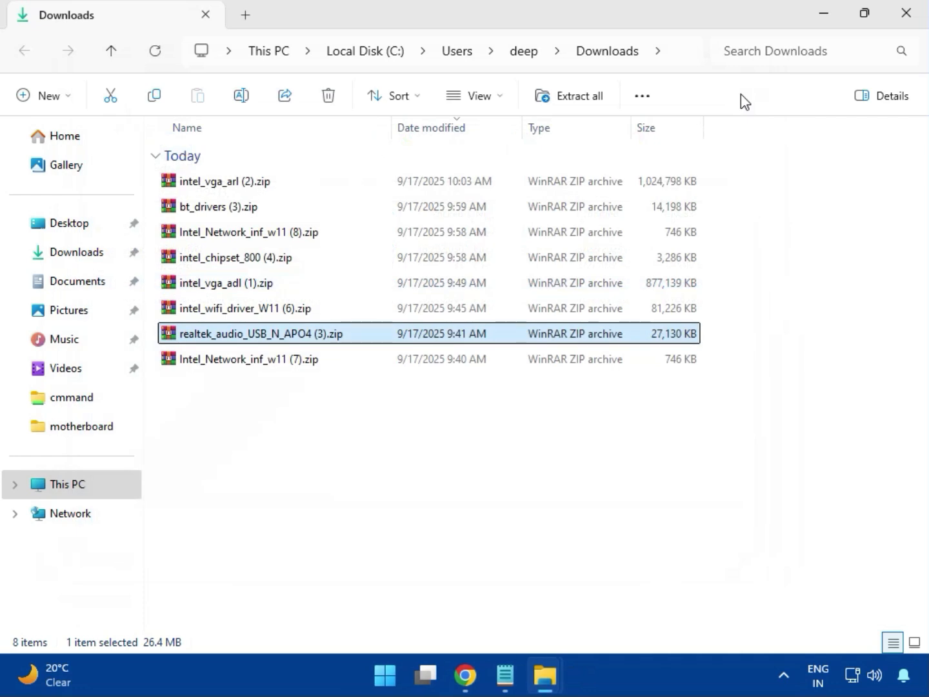
left_click(251, 364)
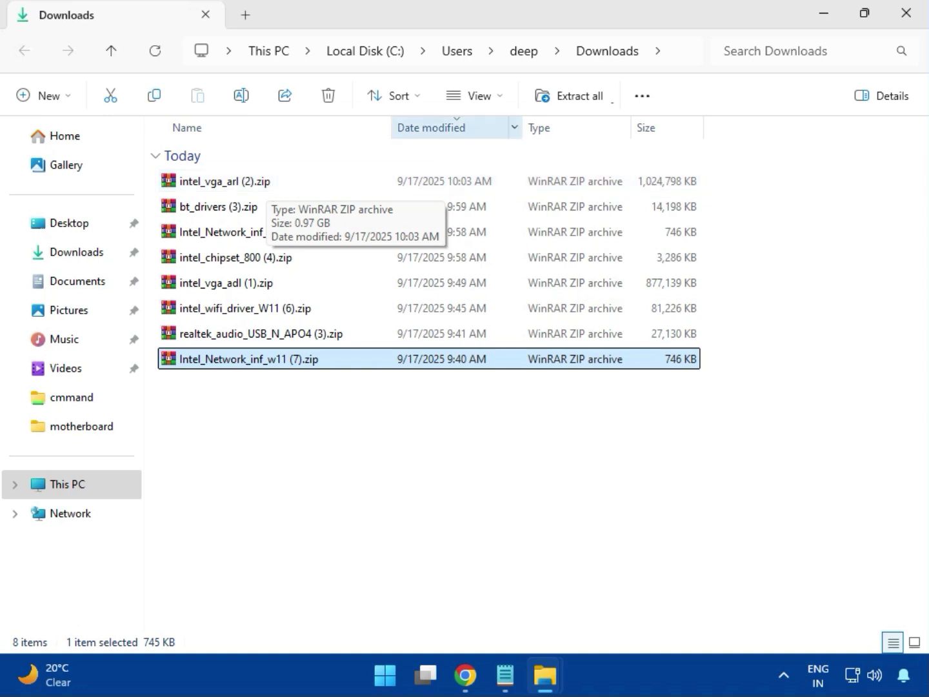
left_click(906, 29)
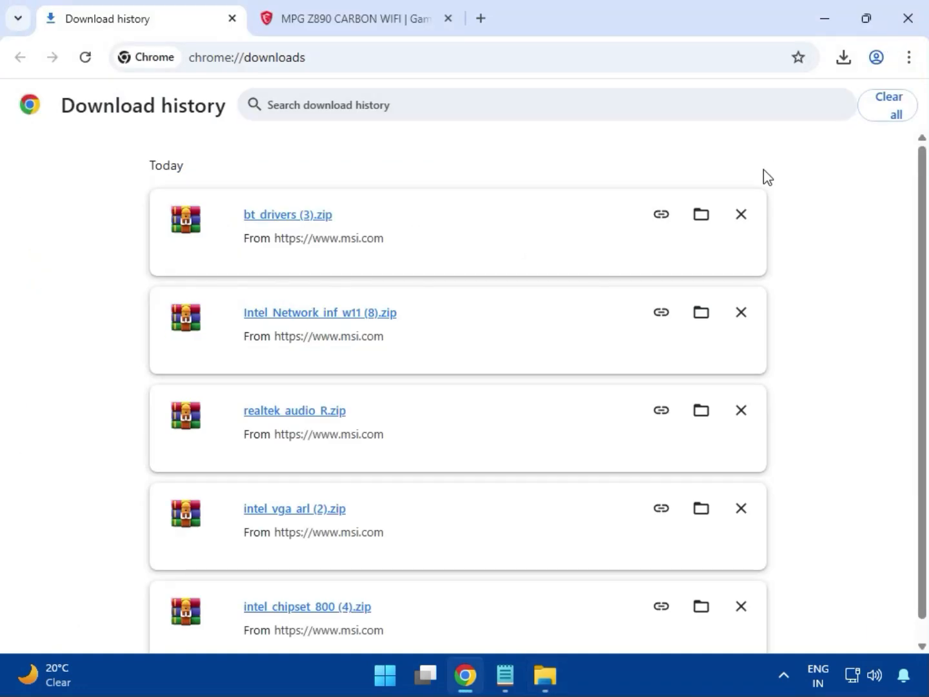